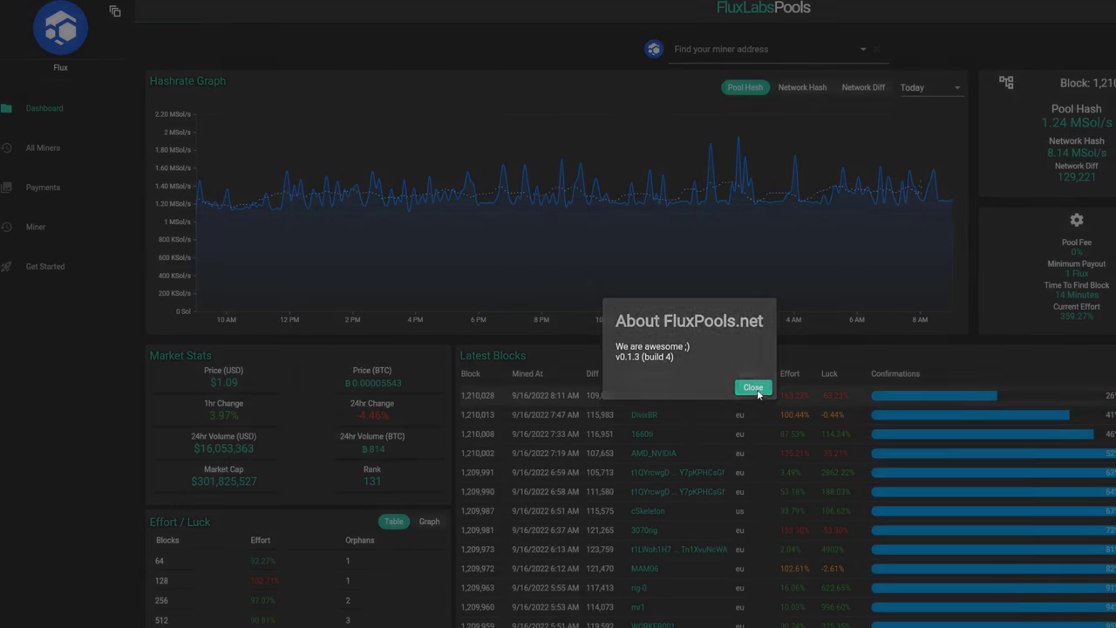
# Step: On FluxPools.net, dismiss the notice, check the connection instructions and the miners list, then return to the dashboard
pyautogui.click(756, 390)
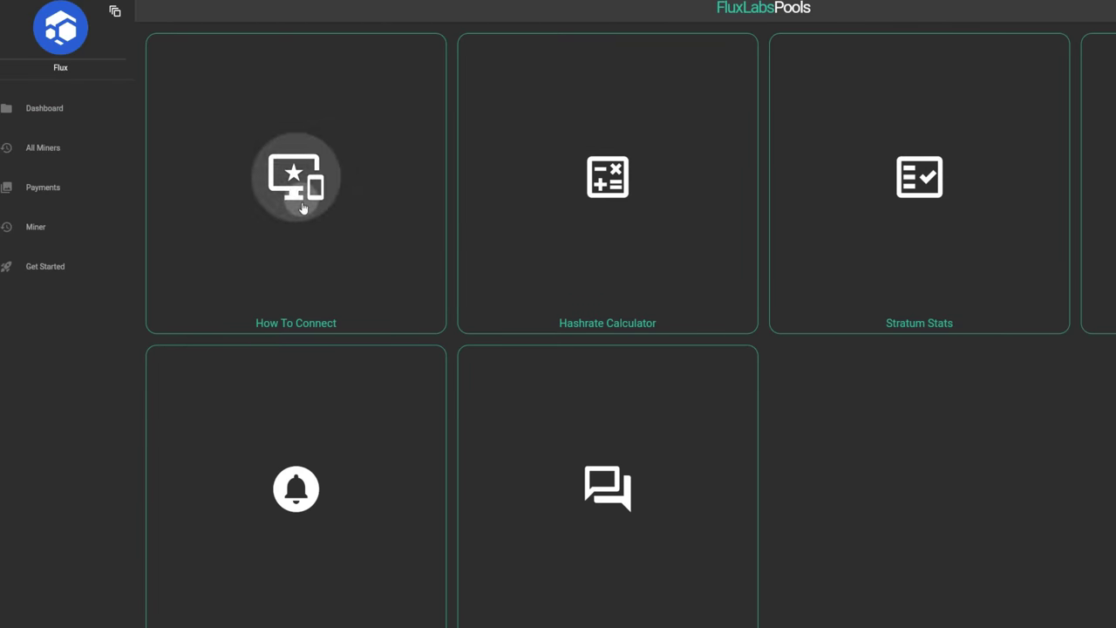
pyautogui.click(298, 179)
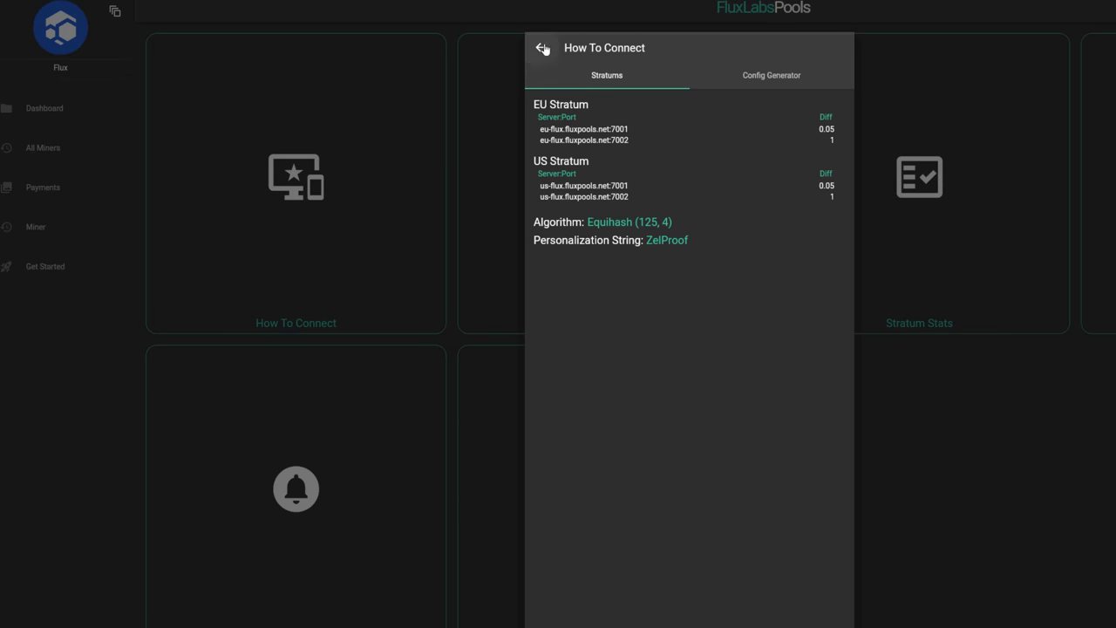
pyautogui.click(540, 47)
pyautogui.click(46, 271)
pyautogui.click(540, 47)
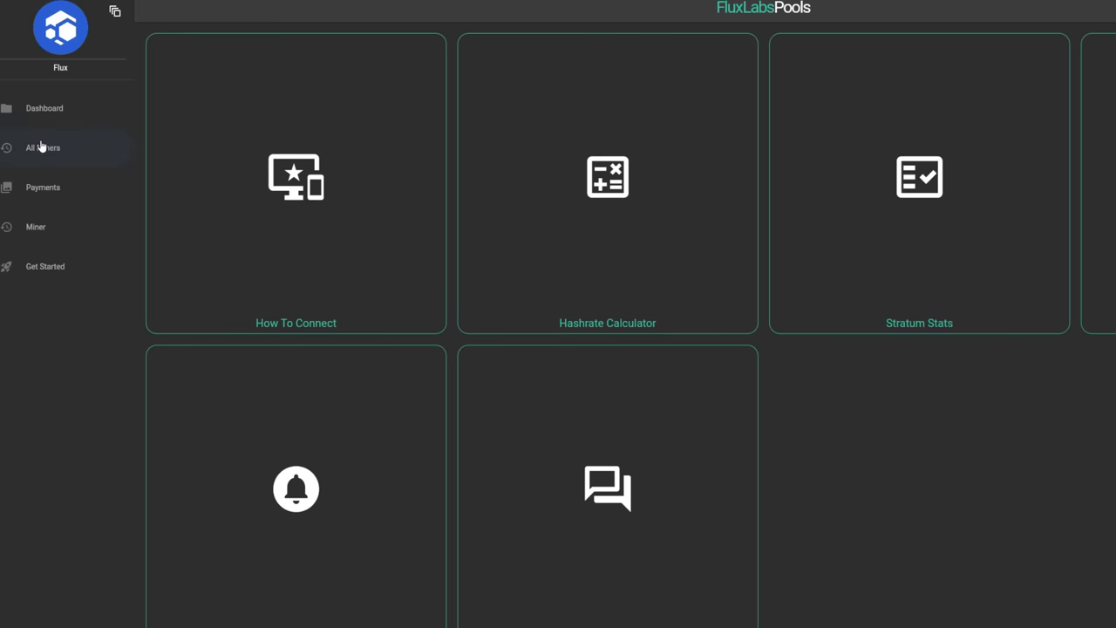
pyautogui.click(39, 149)
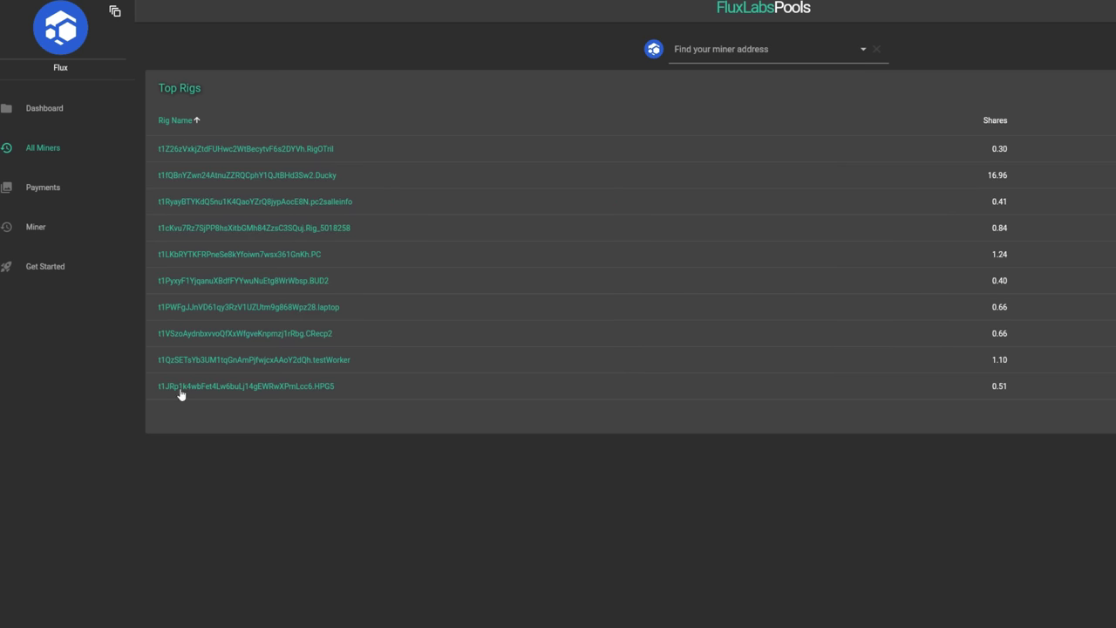
pyautogui.click(48, 111)
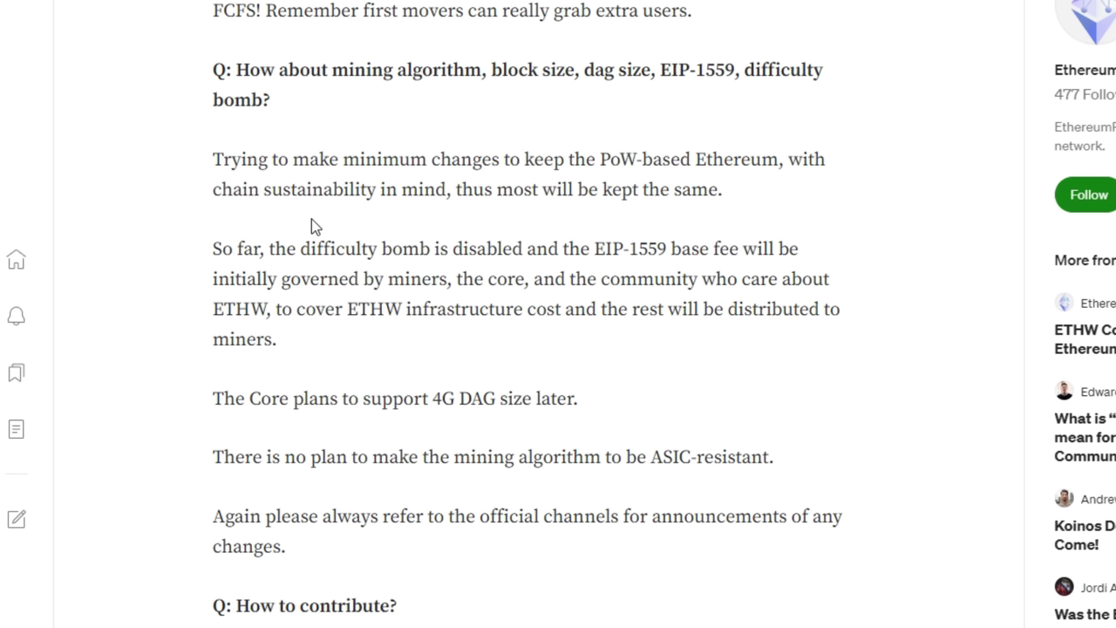
# Step: Highlight the difficulty bomb line and the 4G DAG size note in the Medium ETHW article
pyautogui.moveTo(300, 249); pyautogui.dragTo(536, 251)
pyautogui.click(501, 226)
pyautogui.moveTo(434, 399); pyautogui.dragTo(577, 402)
pyautogui.click(604, 406)
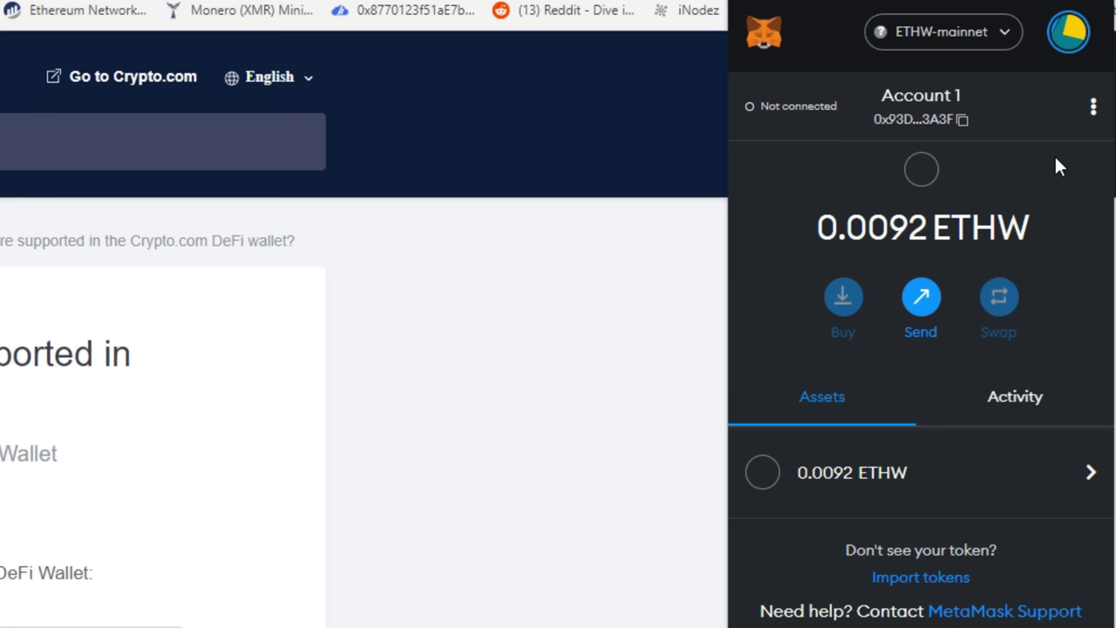
# Step: Dismiss the MetaMask wallet and skim the Crypto.com supported cryptocurrencies article
pyautogui.click(461, 351)
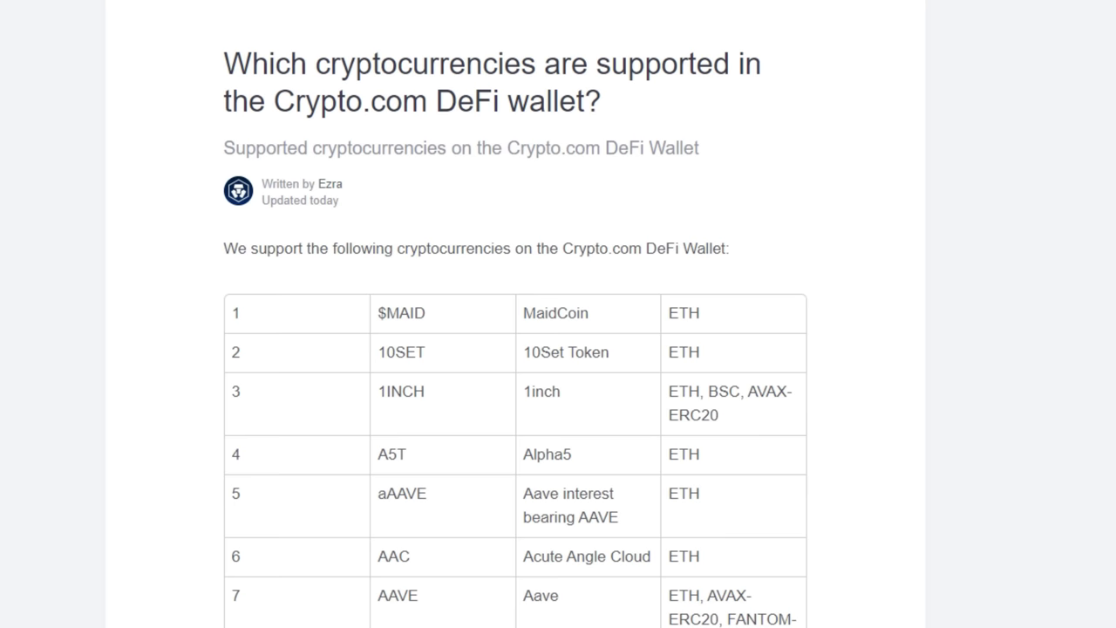
pyautogui.scroll(-20, 514, 314)
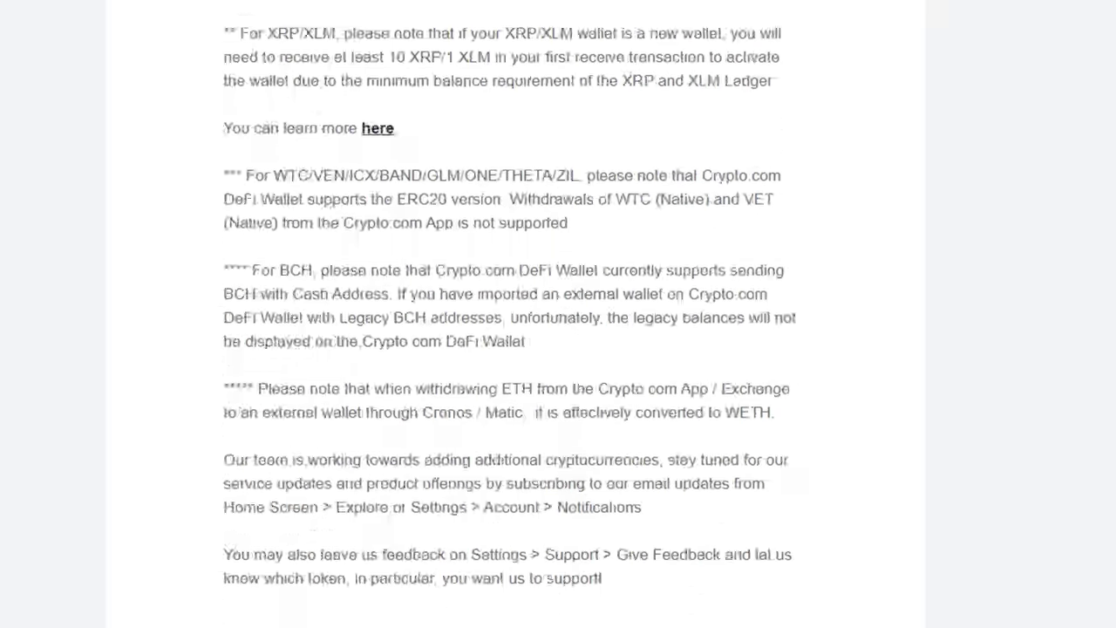
pyautogui.scroll(8, 785, 611)
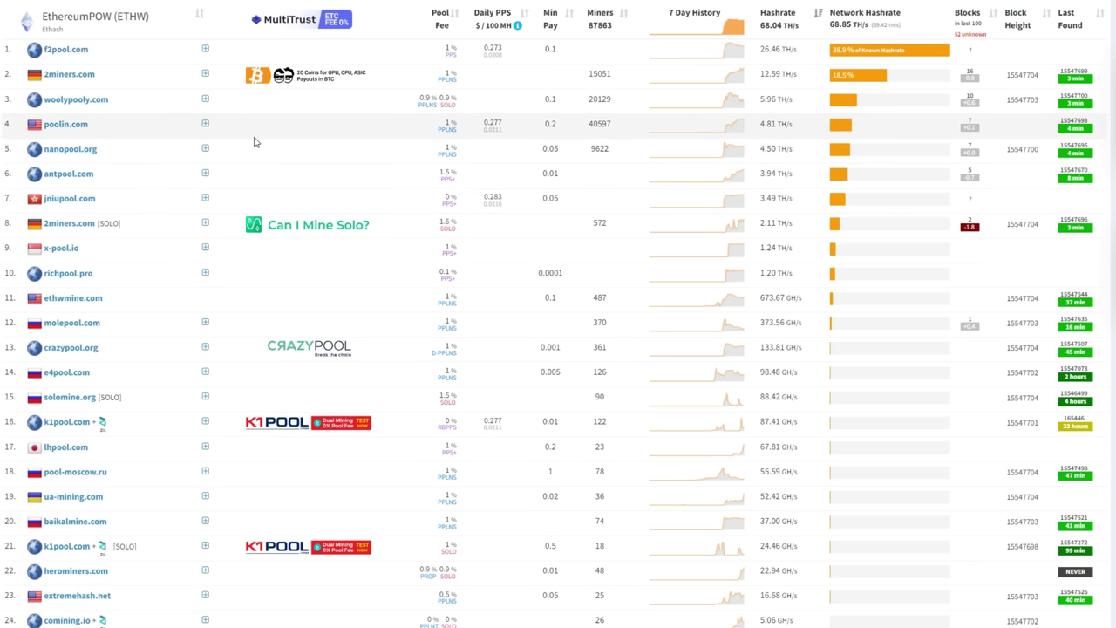
# Step: Switch from the EthereumPOW pool rankings to the WoolyPooly tab with Ctrl+Tab
pyautogui.hotkey('ctrl', 'Tab')
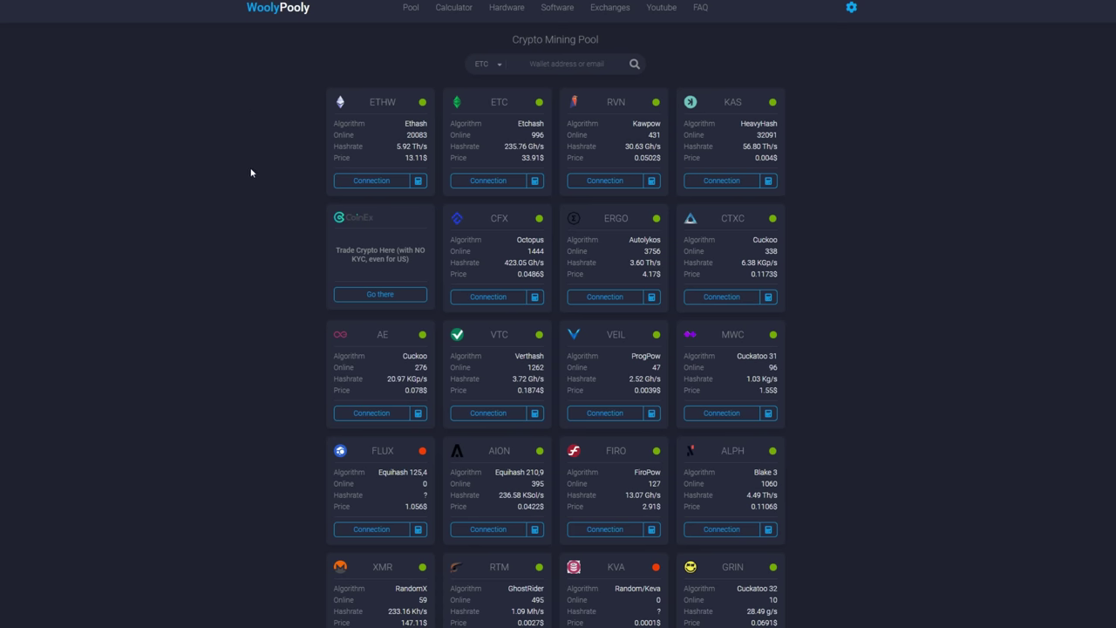
# Step: Show the ETHW card's connection details with the PPLNS pool type selected
pyautogui.click(366, 183)
pyautogui.click(588, 350)
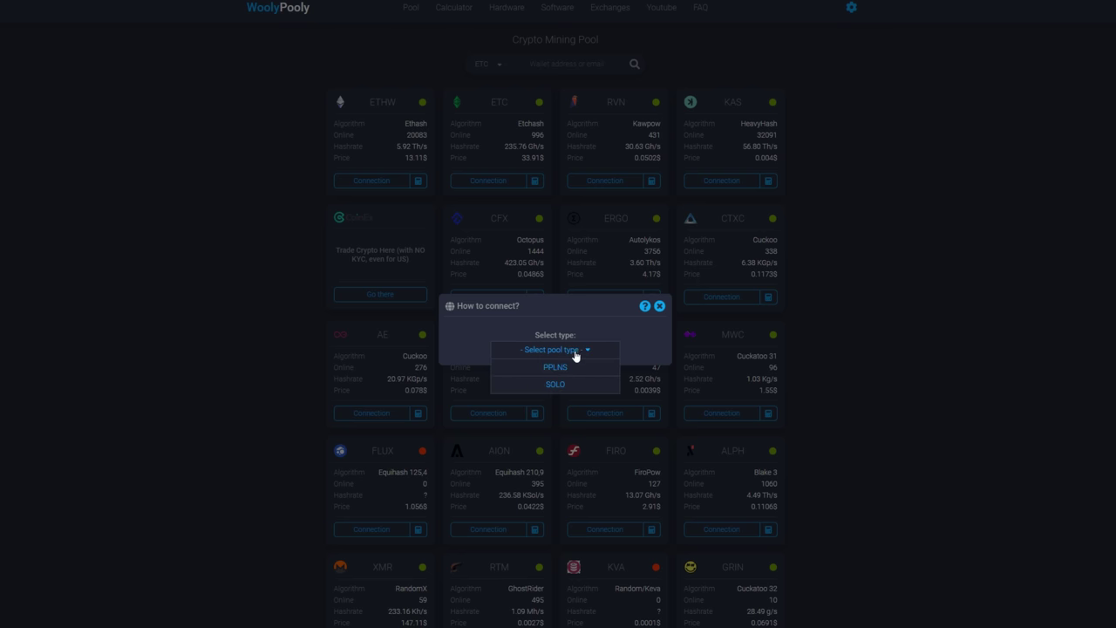
pyautogui.click(556, 370)
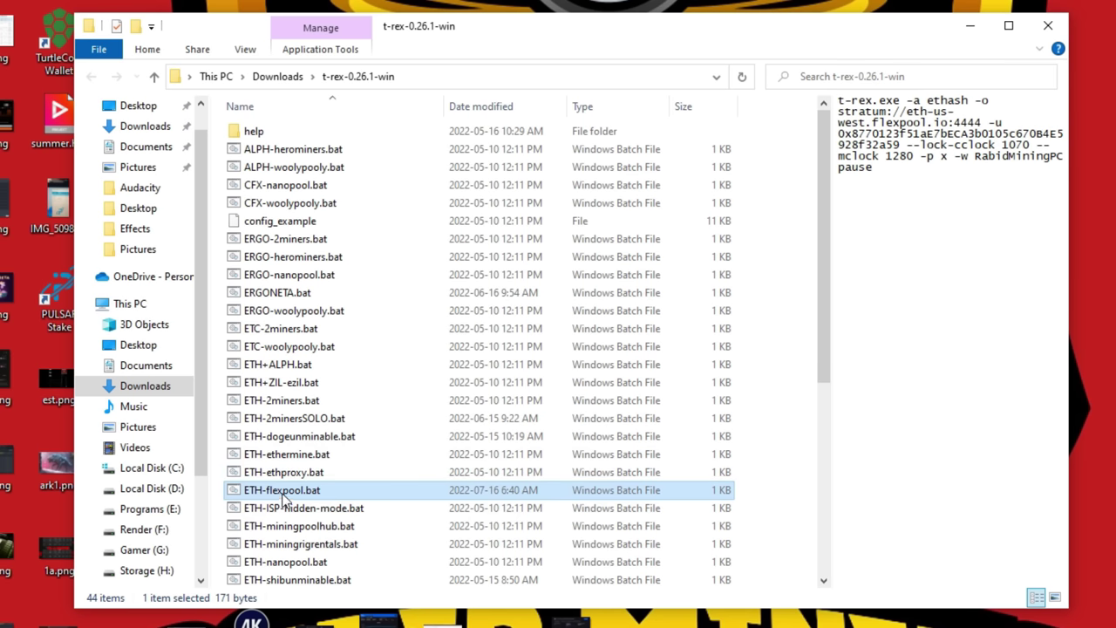
# Step: Open ETH-flexpool.bat in Notepad through its Edit context-menu option
pyautogui.rightClick(284, 496)
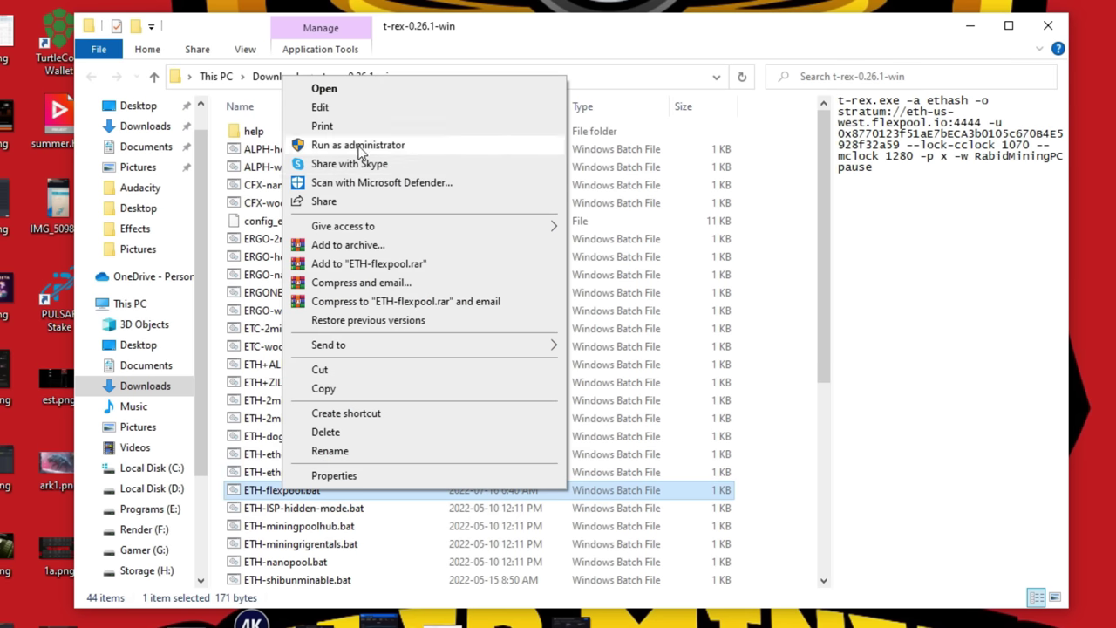
pyautogui.click(364, 108)
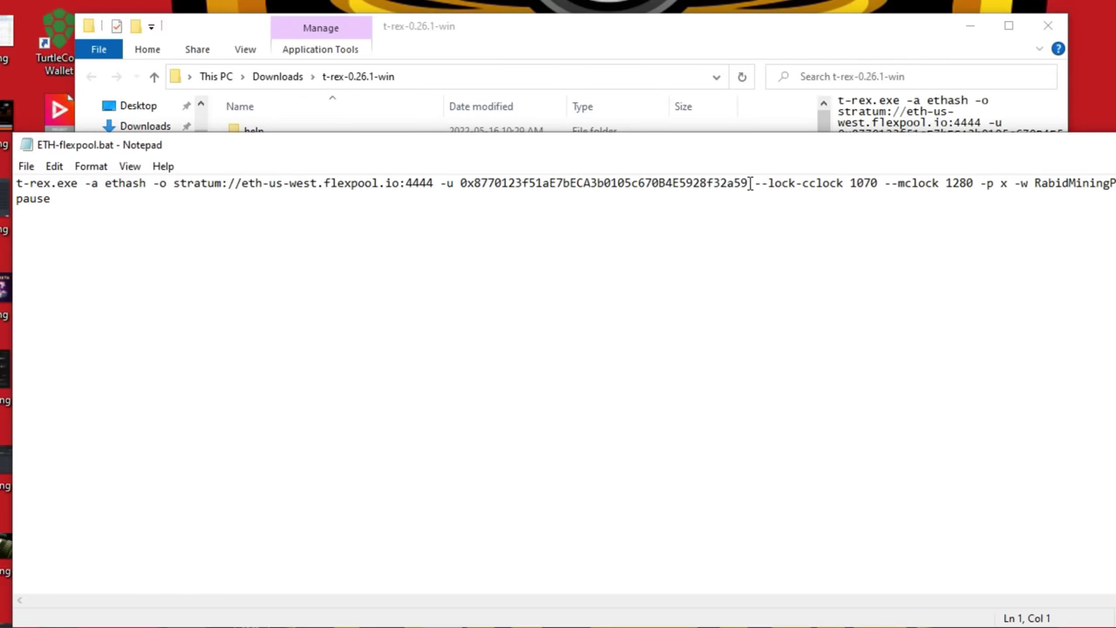
# Step: Delete the old wallet address after -u and paste the new wallet address in its place
pyautogui.moveTo(748, 183); pyautogui.dragTo(464, 180)
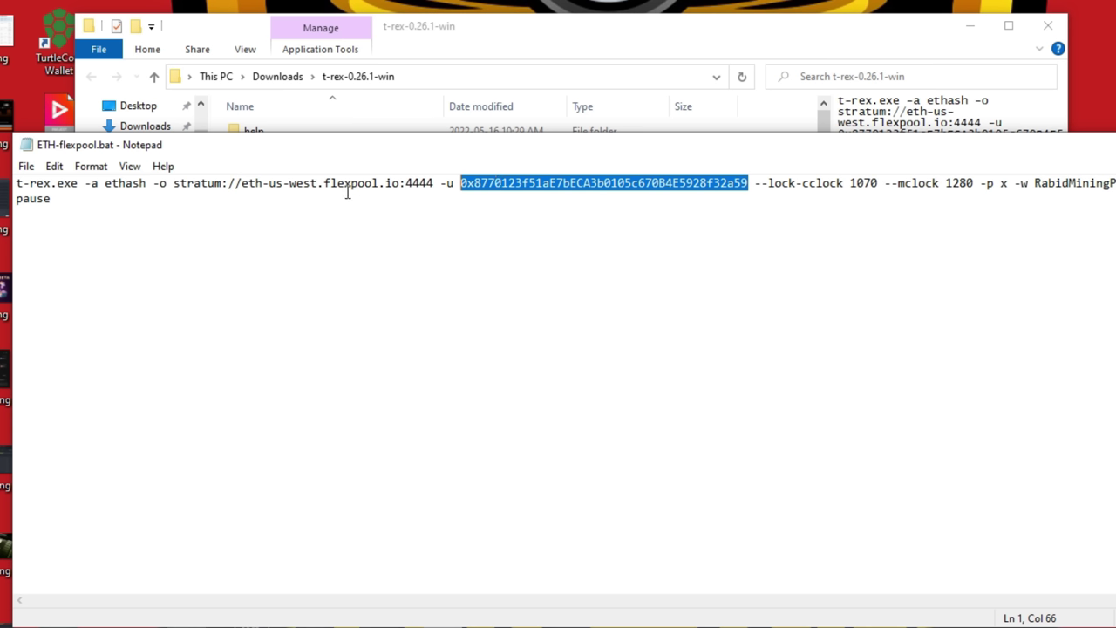
pyautogui.moveTo(241, 182); pyautogui.dragTo(734, 182)
pyautogui.press('Delete')
pyautogui.press('Delete')
pyautogui.press('Delete')
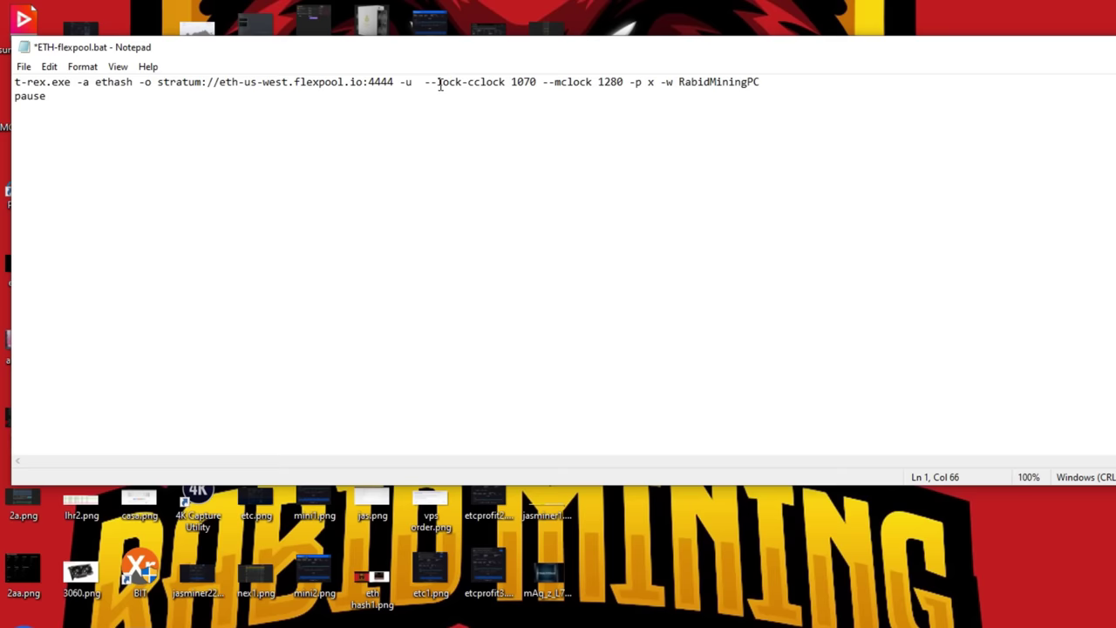
pyautogui.write('0x601f0b1a69d05d60fbce714a0d1a1e9e4f8df605')
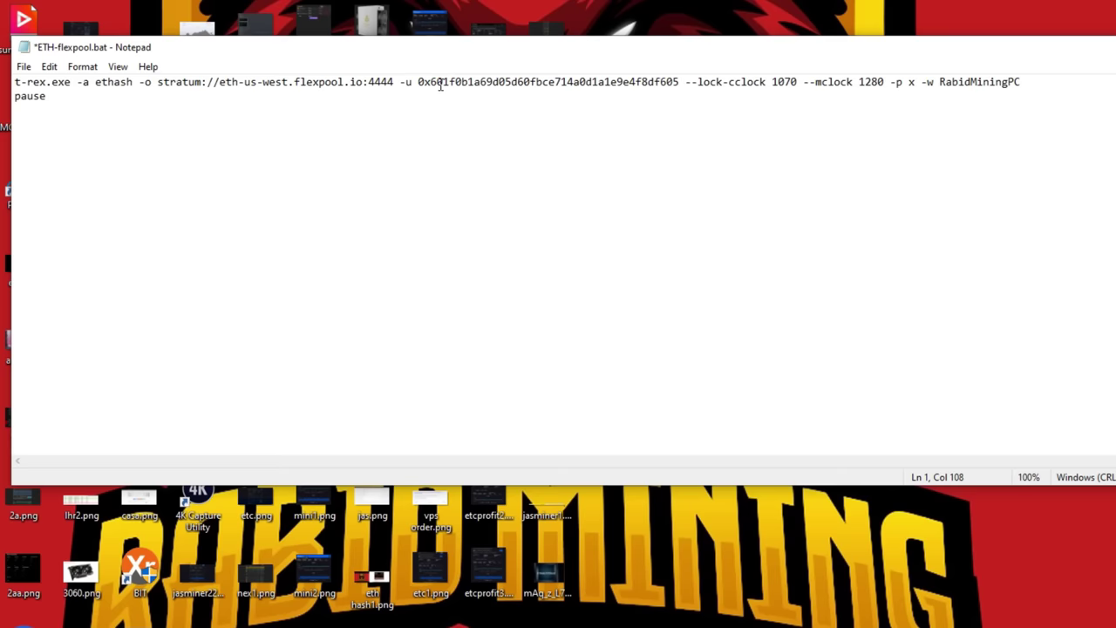
pyautogui.click(394, 81)
# Step: Replace the flexpool host and port with pool.ca.woolypooly.com:3096 after stratum://
pyautogui.press('BackSpace')
pyautogui.press('BackSpace')
pyautogui.press('BackSpace')
pyautogui.press('BackSpace')
pyautogui.press('BackSpace')
pyautogui.press('BackSpace')
pyautogui.press('BackSpace')
pyautogui.press('BackSpace')
pyautogui.press('BackSpace')
pyautogui.press('BackSpace')
pyautogui.press('BackSpace')
pyautogui.press('BackSpace')
pyautogui.press('BackSpace')
pyautogui.press('BackSpace')
pyautogui.press('BackSpace')
pyautogui.press('BackSpace')
pyautogui.press('BackSpace')
pyautogui.press('BackSpace')
pyautogui.press('BackSpace')
pyautogui.press('BackSpace')
pyautogui.press('BackSpace')
pyautogui.press('BackSpace')
pyautogui.press('BackSpace')
pyautogui.press('BackSpace')
pyautogui.press('BackSpace')
pyautogui.press('BackSpace')
pyautogui.press('BackSpace')
pyautogui.press('BackSpace')
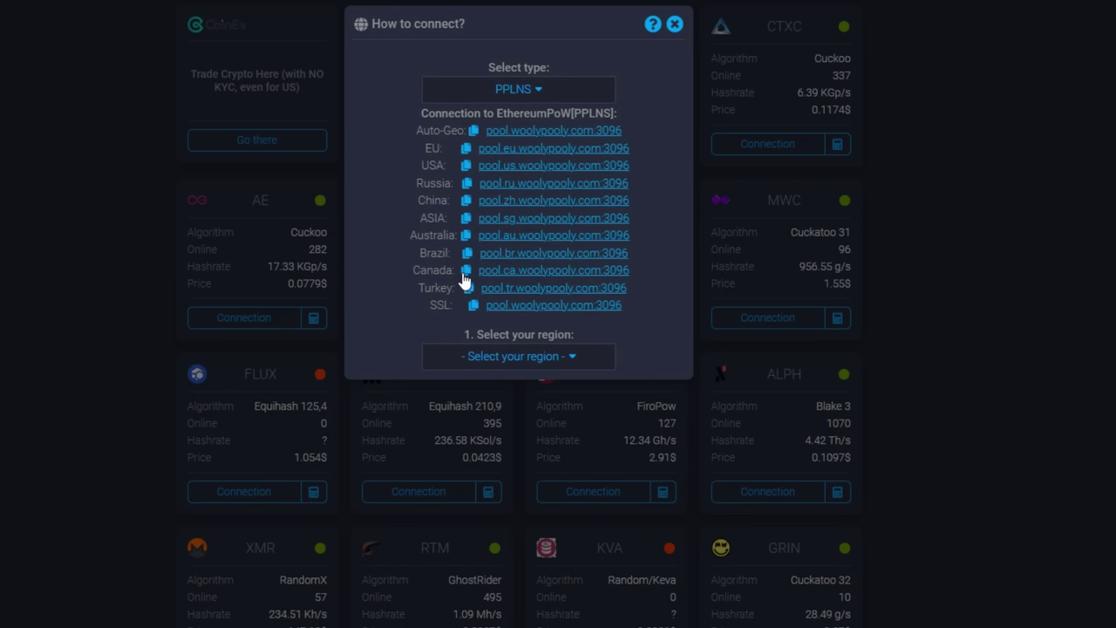
pyautogui.click(468, 276)
pyautogui.hotkey('alt', 'Tab')
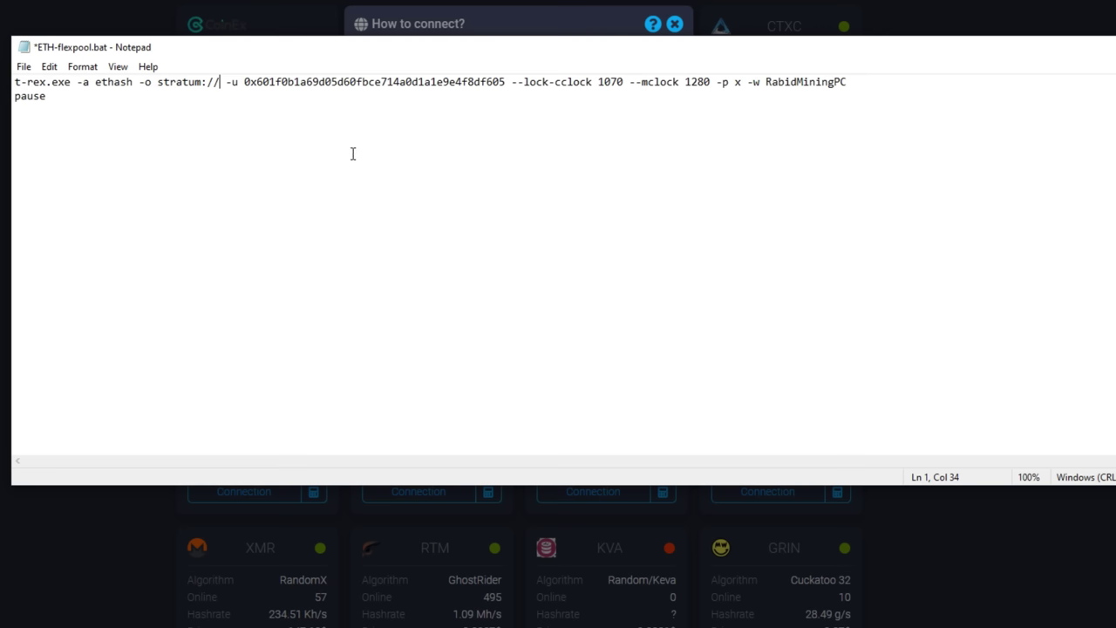
pyautogui.write('pool.ca.woolypooly.com:3096')
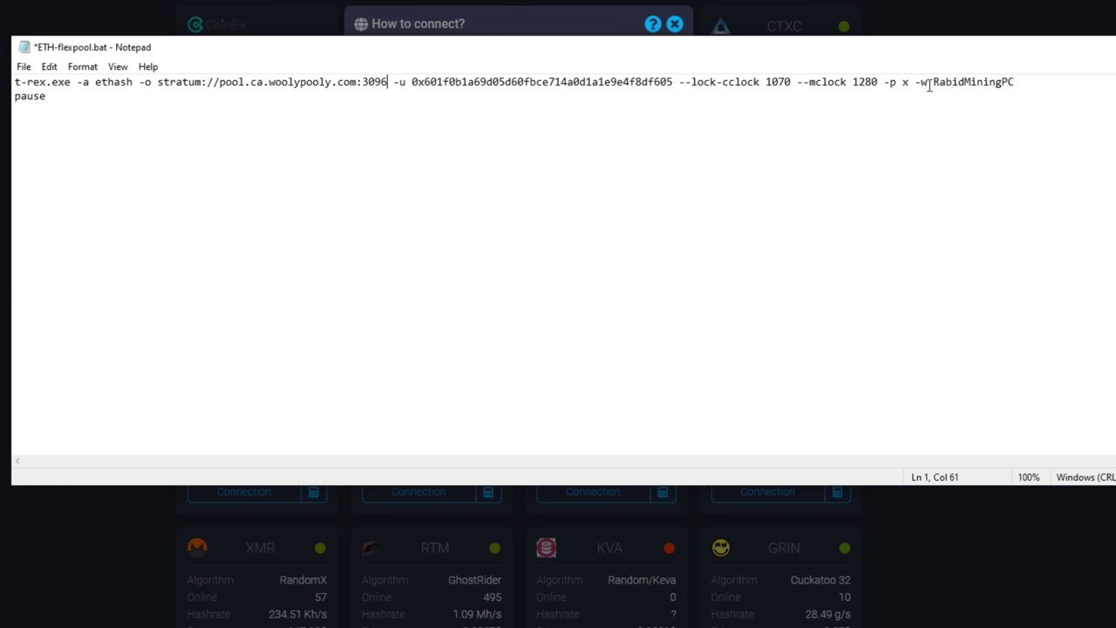
pyautogui.moveTo(932, 83); pyautogui.dragTo(1018, 84)
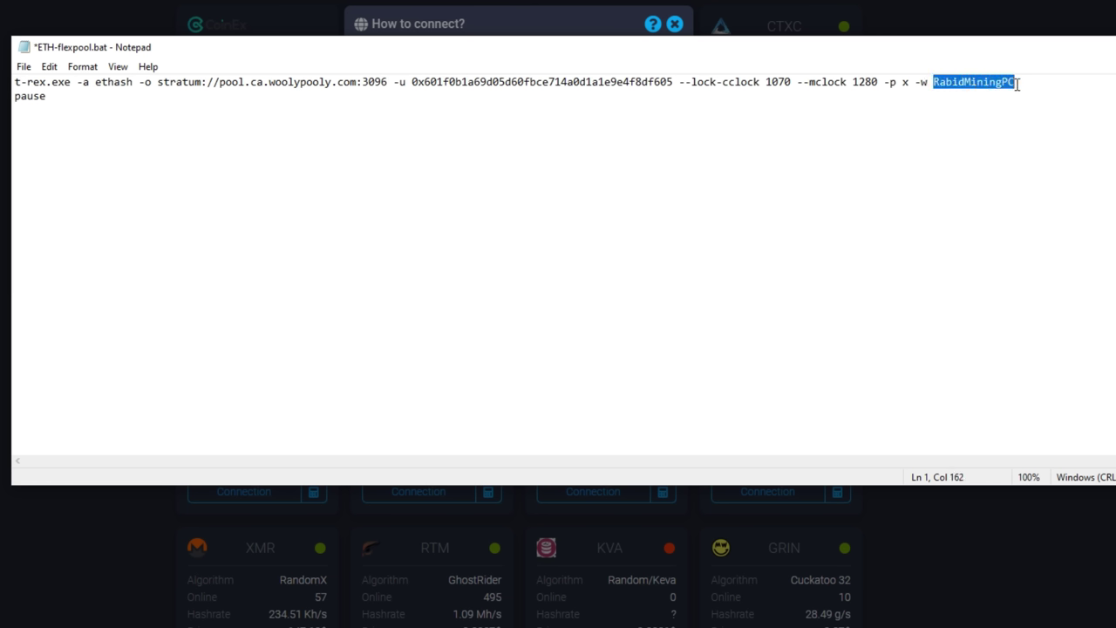
pyautogui.click(674, 117)
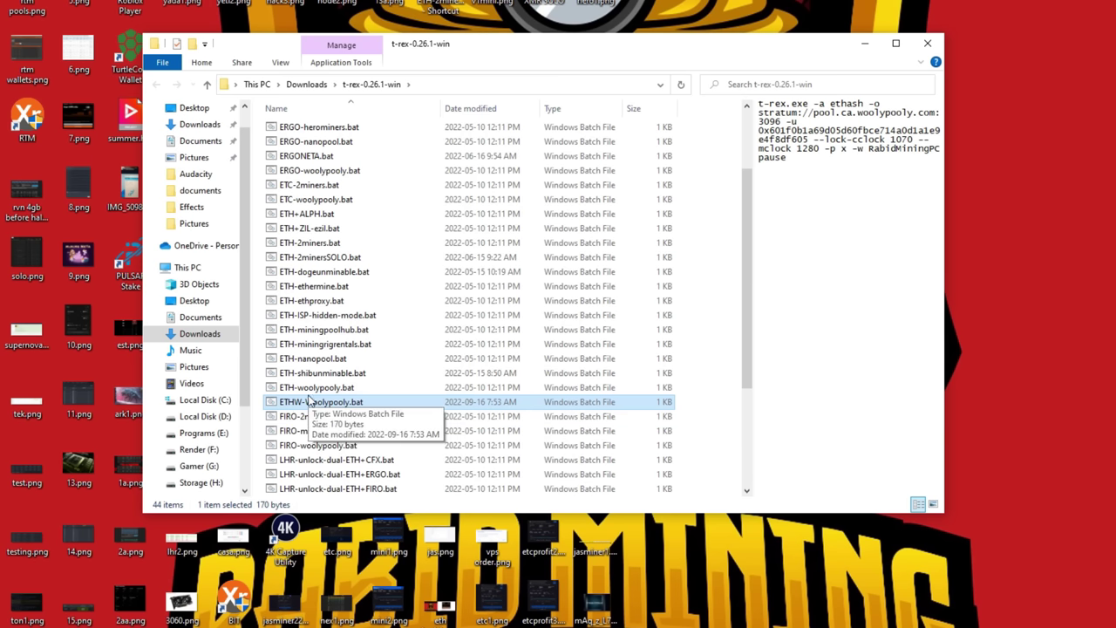
# Step: Check t-rex.exe's compatibility settings (run as administrator), then preview ETHW-Woolypooly.bat's command
pyautogui.scroll(-4, 316, 399)
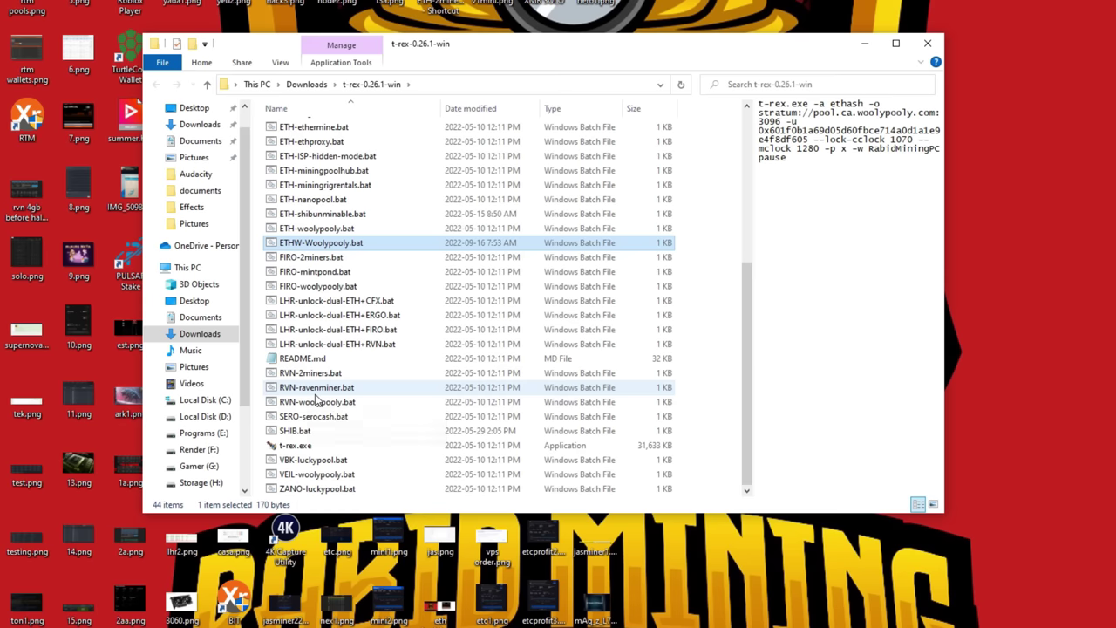
pyautogui.rightClick(293, 447)
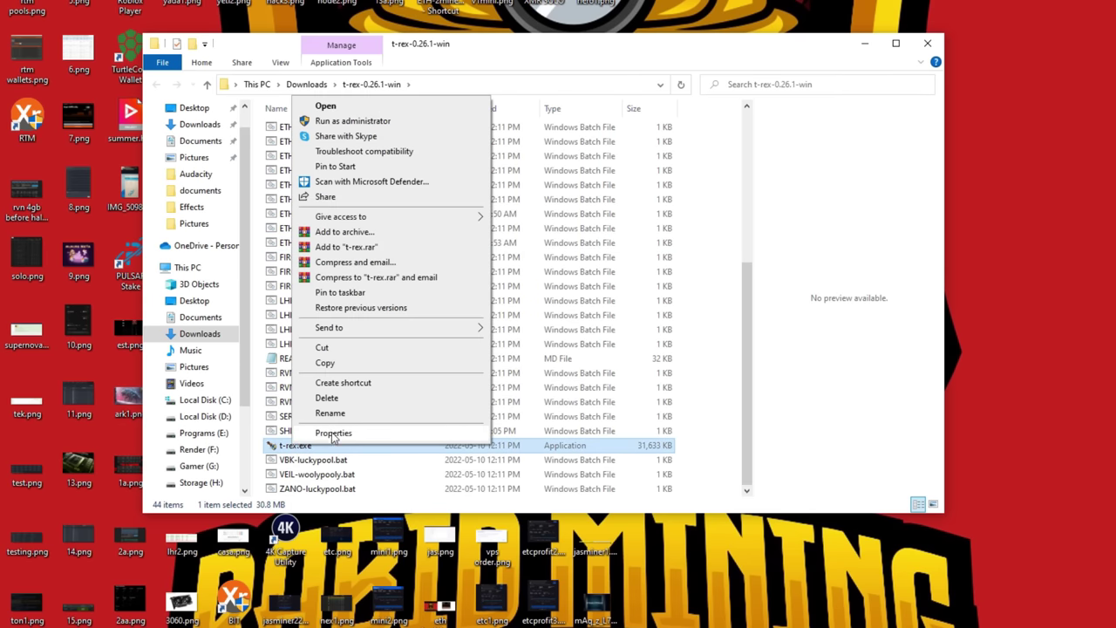
pyautogui.click(333, 434)
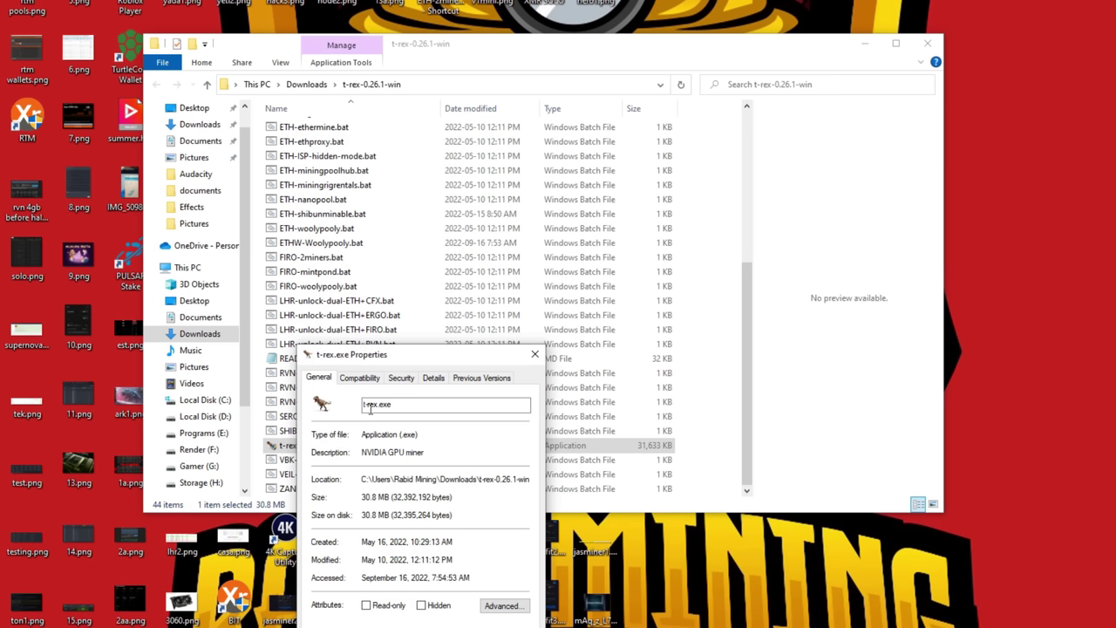
pyautogui.click(364, 381)
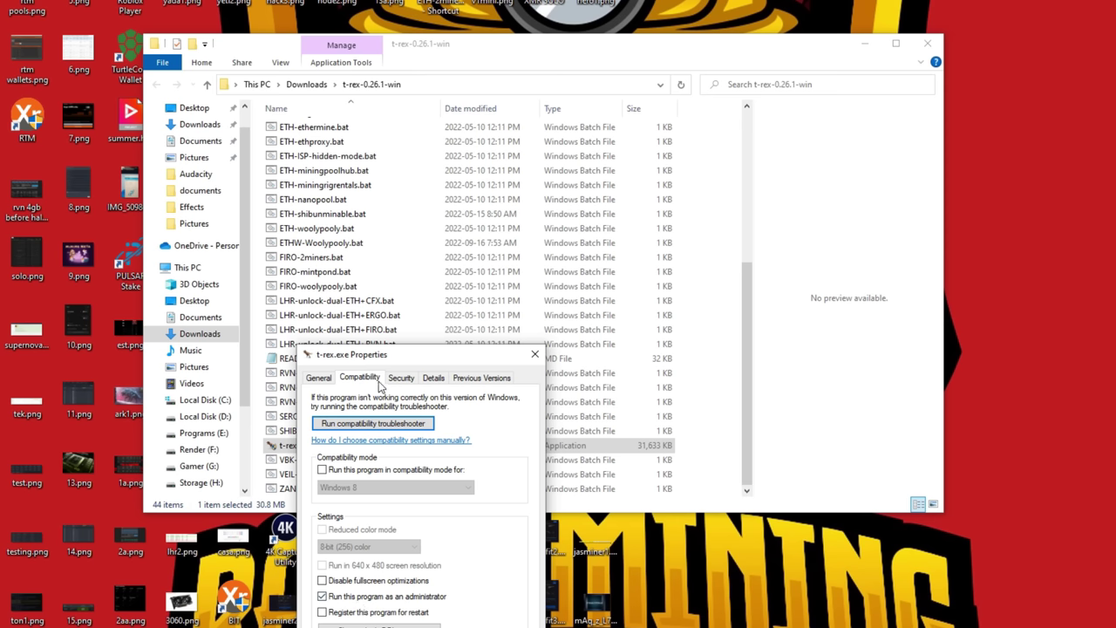
pyautogui.press('Escape')
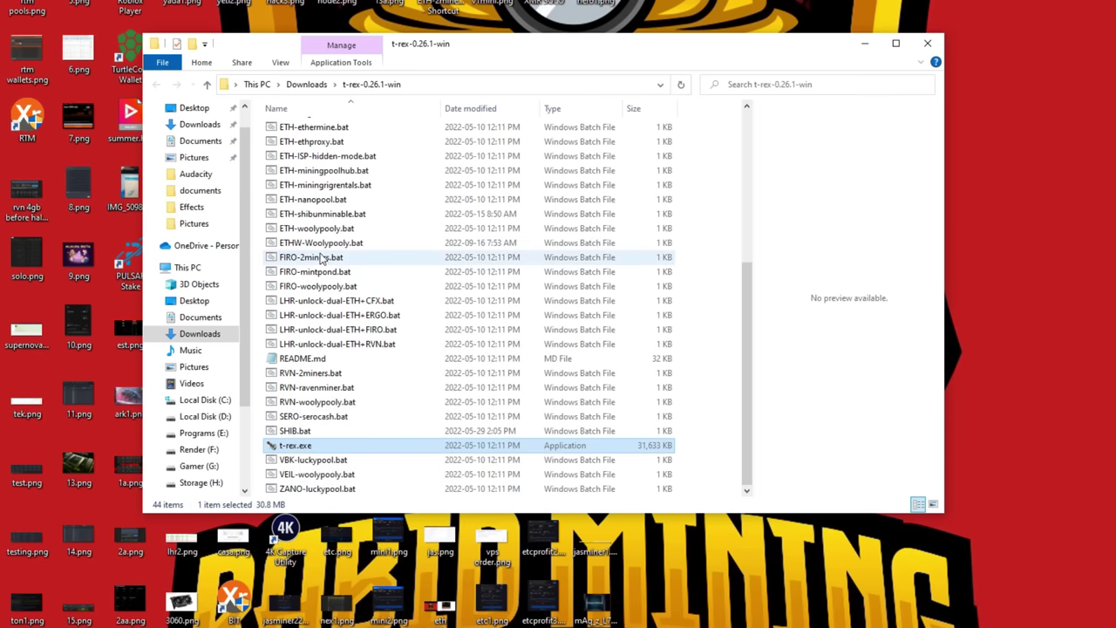
pyautogui.click(324, 250)
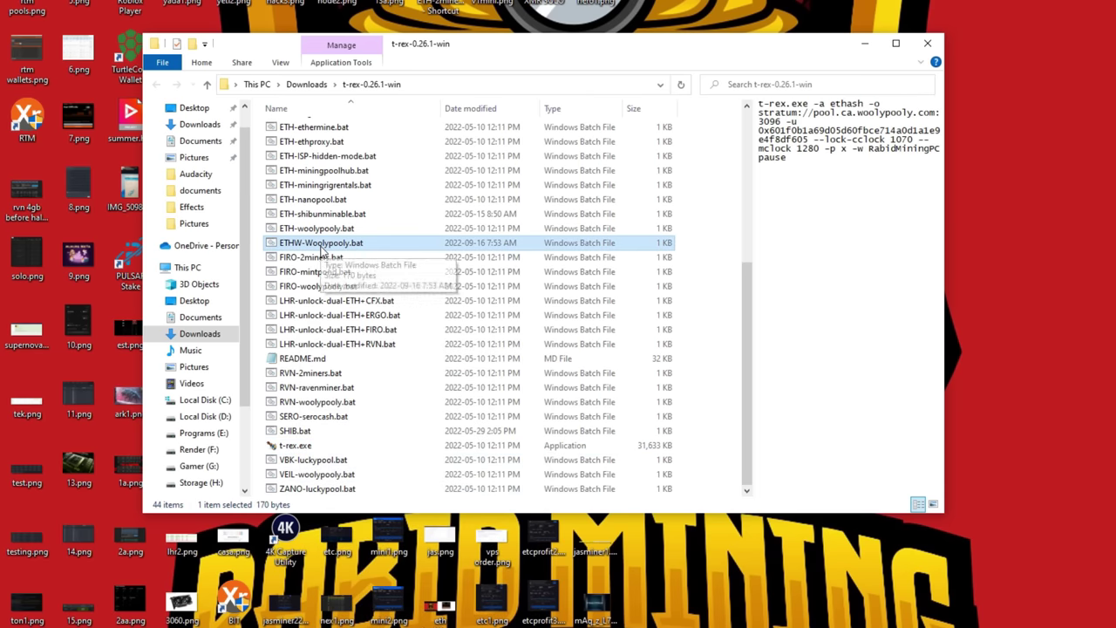
# Step: Run ETHW-Woolypooly.bat with administrator approval and move the T-Rex console aside
pyautogui.doubleClick(323, 250)
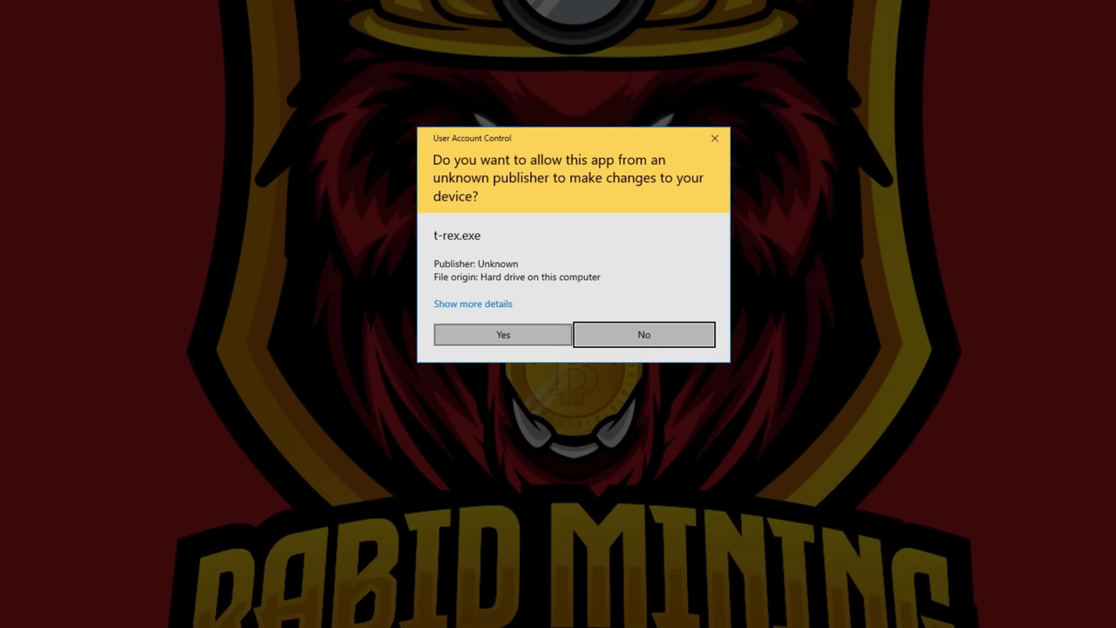
pyautogui.click(509, 336)
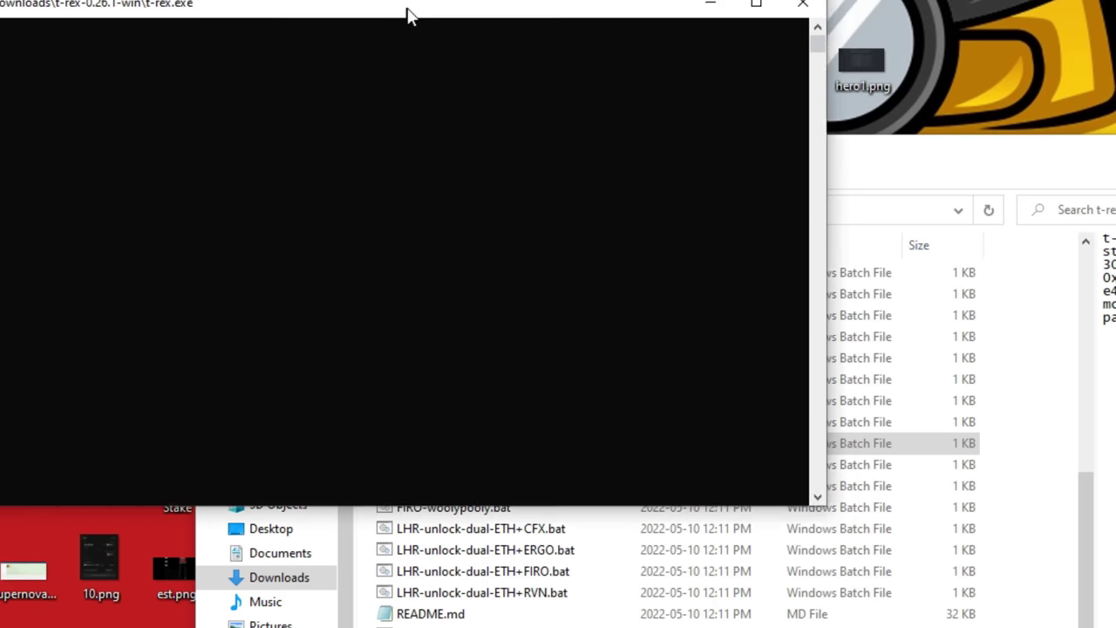
pyautogui.moveTo(286, 0); pyautogui.dragTo(453, 0)
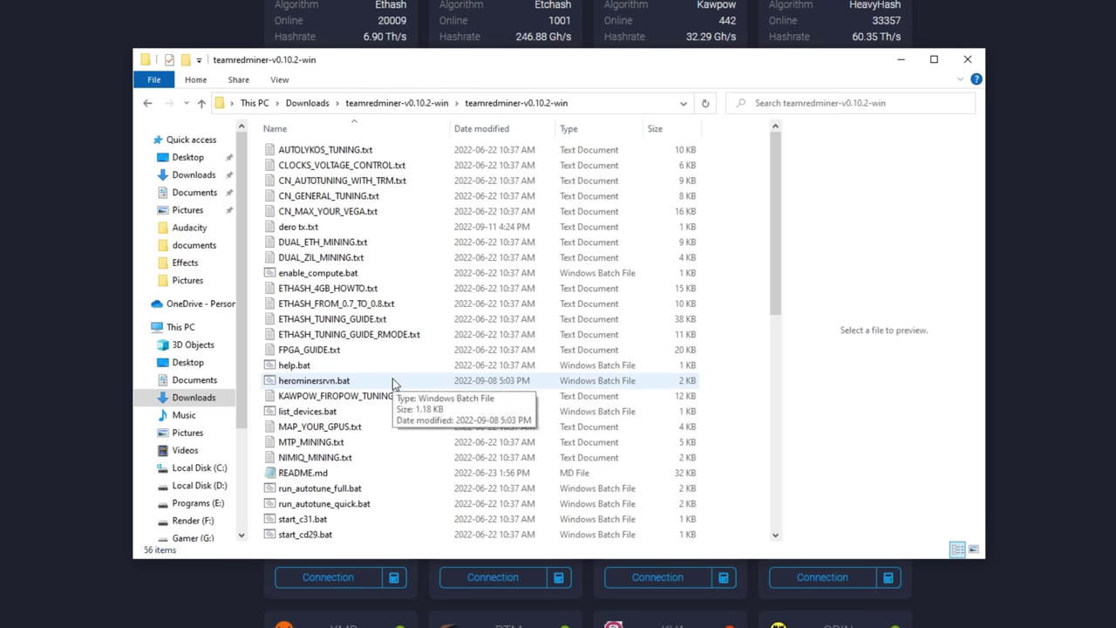
# Step: Scroll to start_eth.bat in teamredminer-v0.10.2-win and open it with Edit
pyautogui.scroll(-3, 392, 382)
pyautogui.scroll(-2, 393, 382)
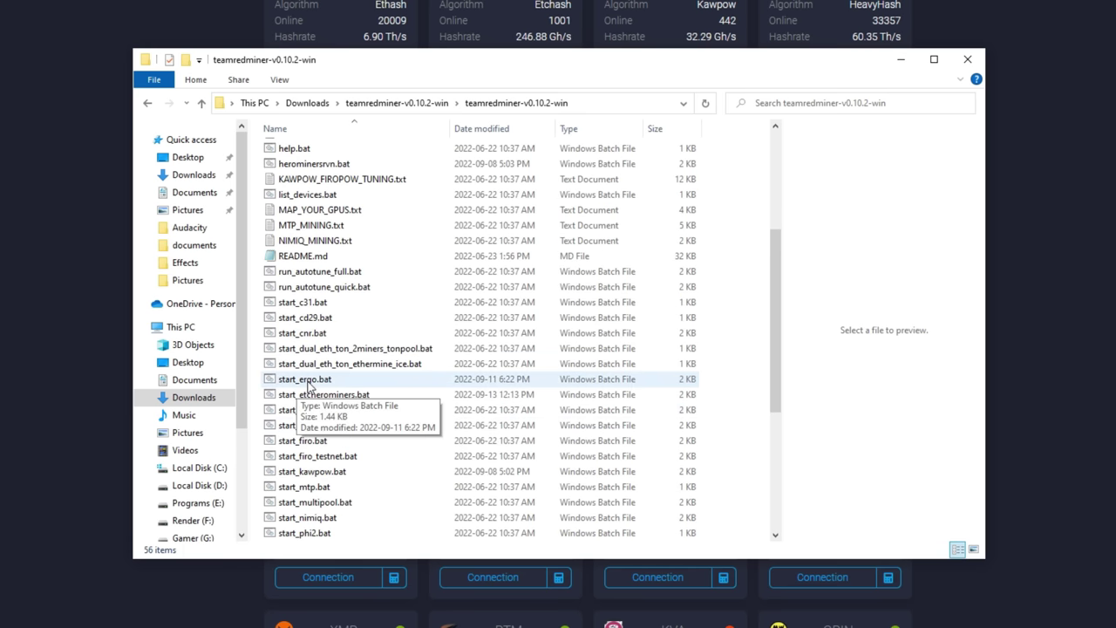
pyautogui.click(303, 412)
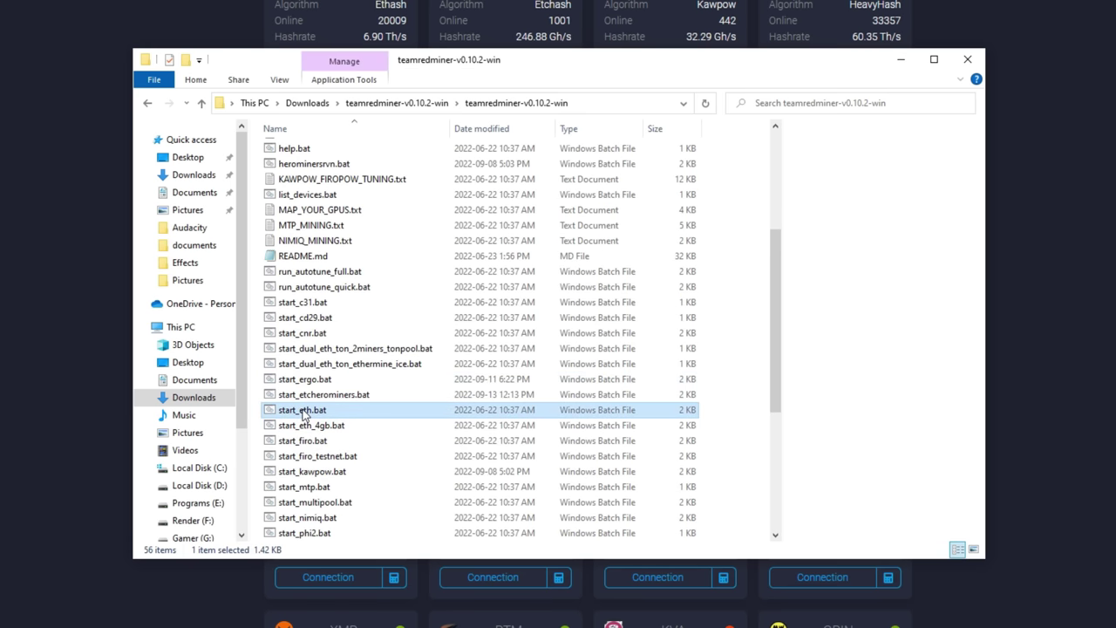
pyautogui.rightClick(303, 415)
pyautogui.click(347, 437)
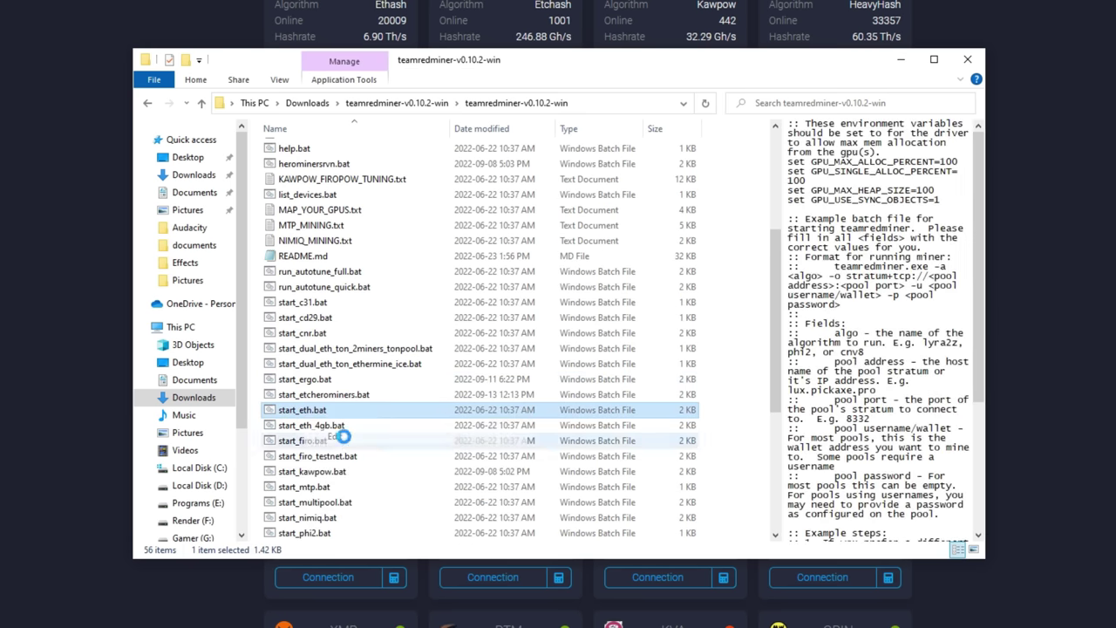
pyautogui.moveTo(488, 160); pyautogui.dragTo(479, 114)
pyautogui.scroll(-1, 466, 378)
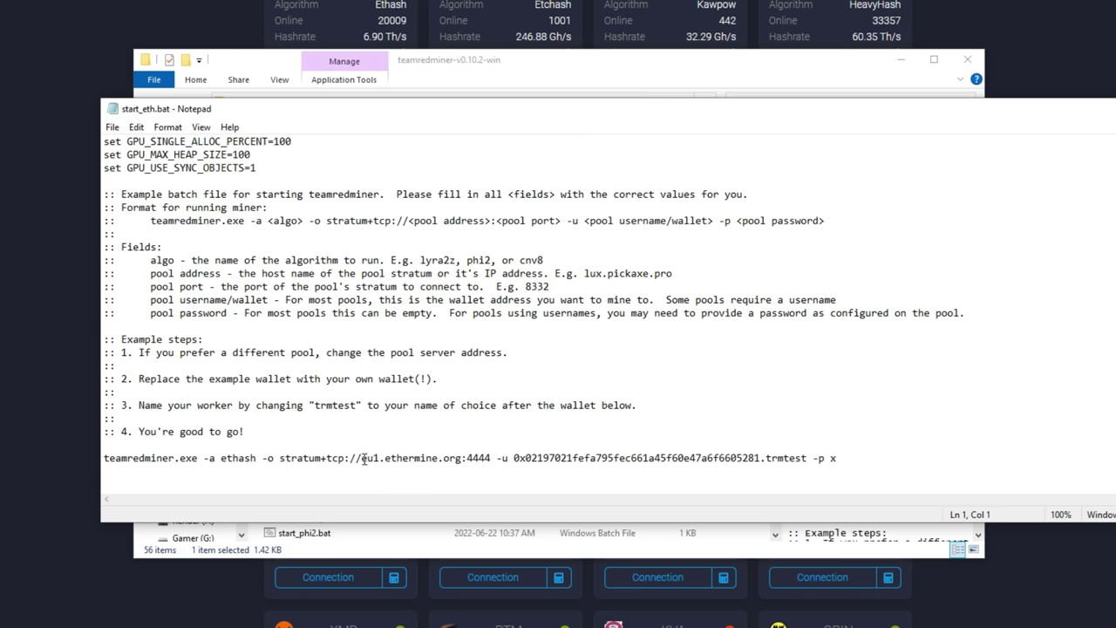
pyautogui.moveTo(362, 458); pyautogui.dragTo(762, 457)
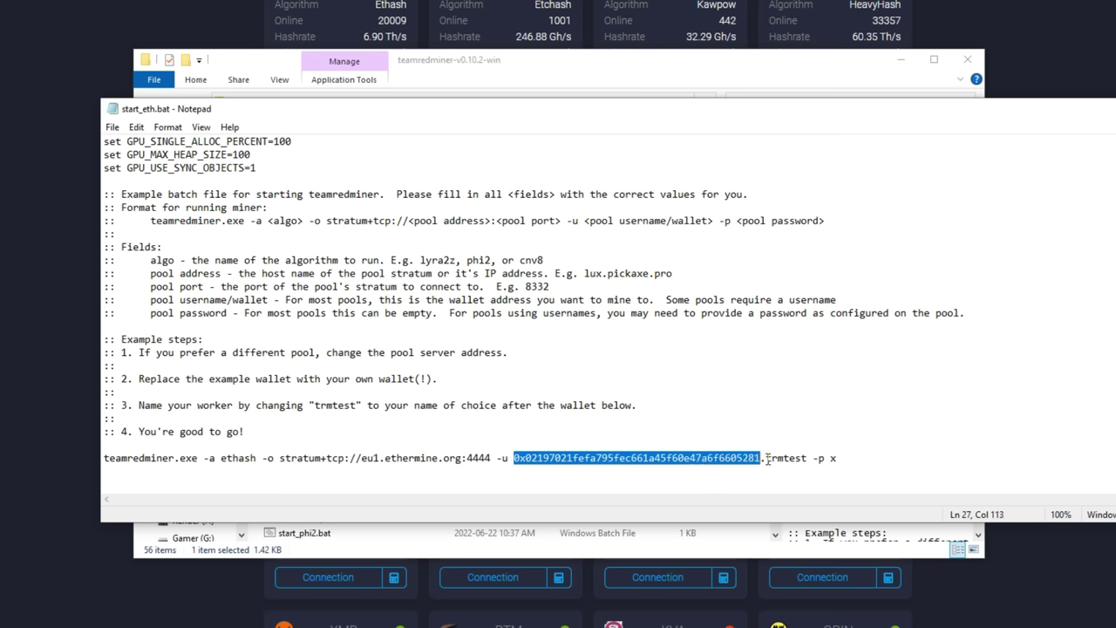
pyautogui.moveTo(766, 459); pyautogui.dragTo(805, 457)
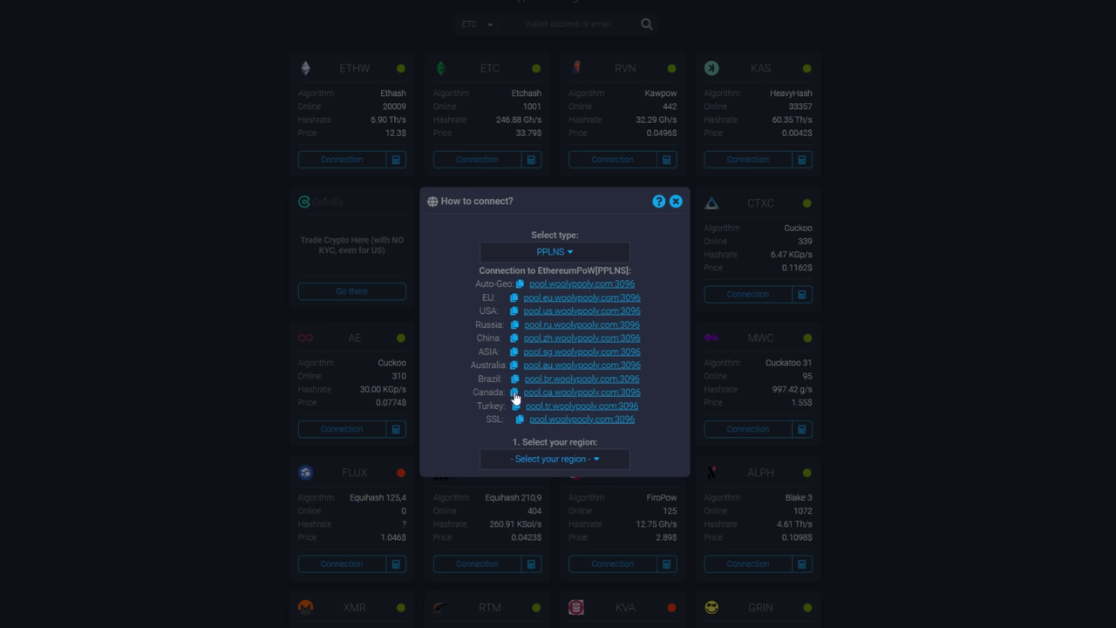
# Step: In start_eth.bat, swap in pool.ca.woolypooly.com:3096, the ETHW wallet address and worker RabidWS
pyautogui.hotkey('alt', 'Tab')
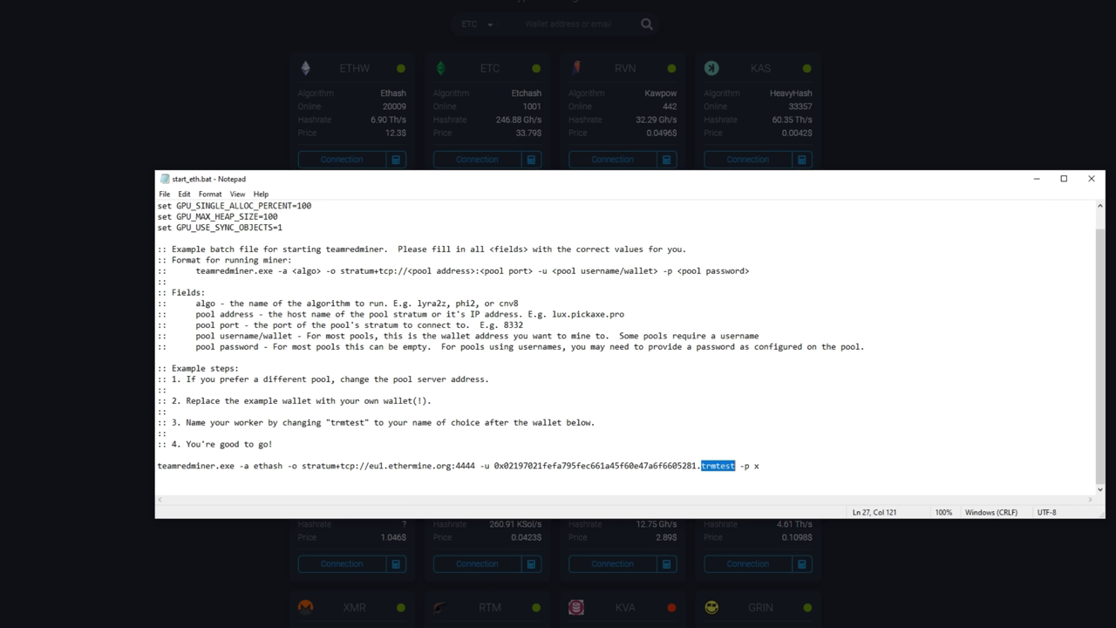
pyautogui.click(476, 466)
pyautogui.press('BackSpace')
pyautogui.press('BackSpace')
pyautogui.press('BackSpace')
pyautogui.press('BackSpace')
pyautogui.press('BackSpace')
pyautogui.press('BackSpace')
pyautogui.press('BackSpace')
pyautogui.press('BackSpace')
pyautogui.press('BackSpace')
pyautogui.press('BackSpace')
pyautogui.press('BackSpace')
pyautogui.press('BackSpace')
pyautogui.press('BackSpace')
pyautogui.press('BackSpace')
pyautogui.press('BackSpace')
pyautogui.press('BackSpace')
pyautogui.press('BackSpace')
pyautogui.press('BackSpace')
pyautogui.press('BackSpace')
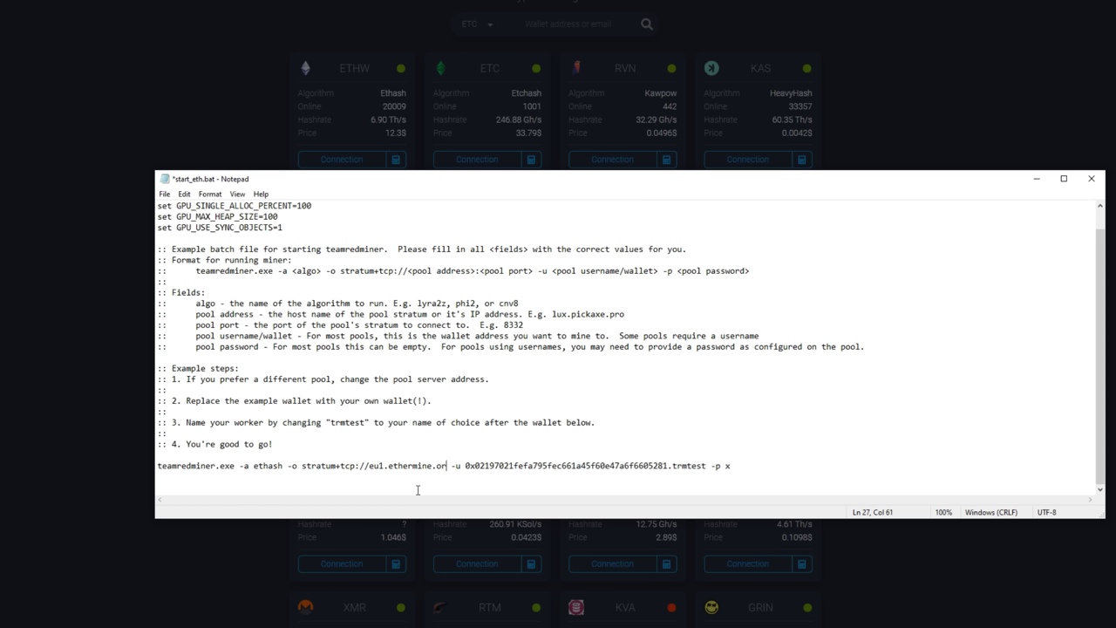
pyautogui.press('BackSpace')
pyautogui.press('BackSpace')
pyautogui.press('BackSpace')
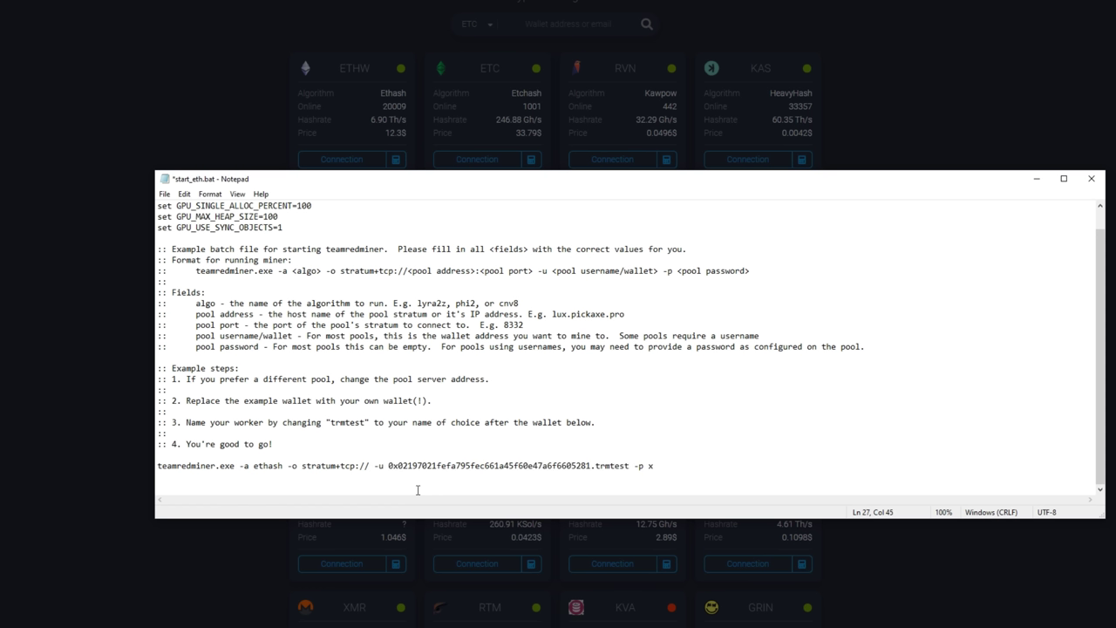
pyautogui.write('pool.ca.woolypooly.com:3096')
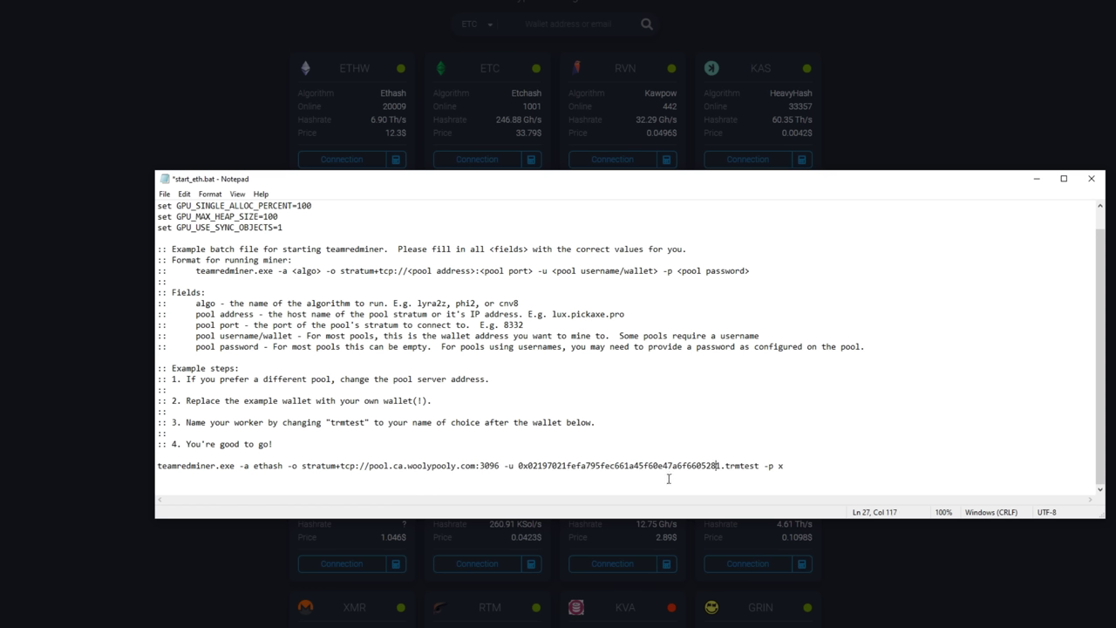
pyautogui.press('BackSpace')
pyautogui.press('BackSpace')
pyautogui.press('BackSpace')
pyautogui.press('BackSpace')
pyautogui.press('BackSpace')
pyautogui.press('BackSpace')
pyautogui.press('BackSpace')
pyautogui.press('BackSpace')
pyautogui.press('BackSpace')
pyautogui.press('BackSpace')
pyautogui.press('BackSpace')
pyautogui.press('BackSpace')
pyautogui.press('BackSpace')
pyautogui.press('BackSpace')
pyautogui.press('BackSpace')
pyautogui.press('BackSpace')
pyautogui.press('BackSpace')
pyautogui.press('BackSpace')
pyautogui.press('BackSpace')
pyautogui.press('BackSpace')
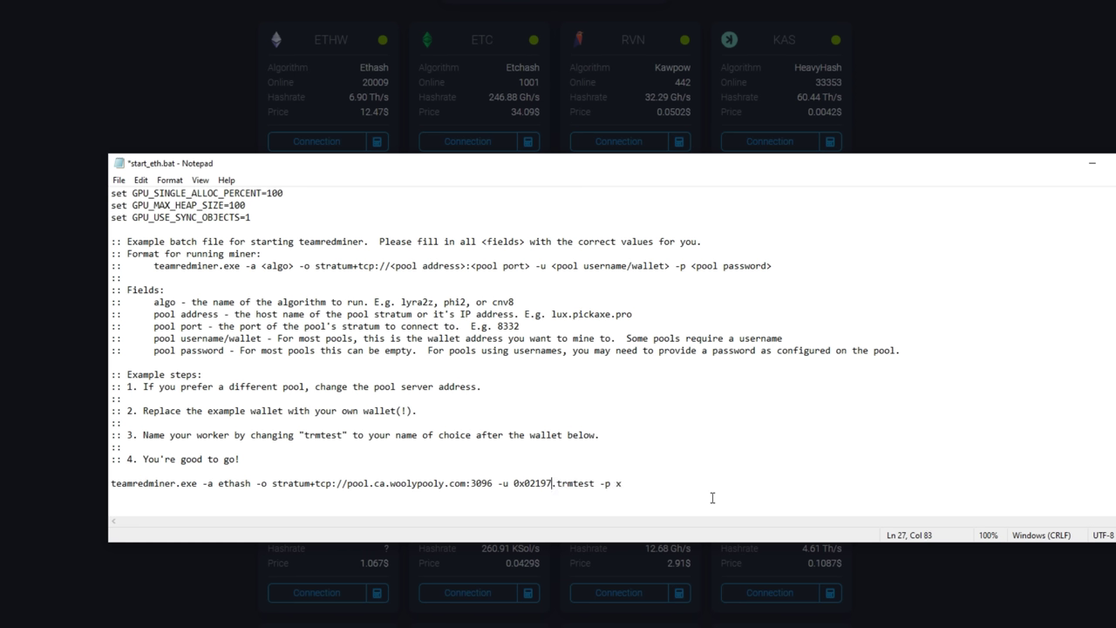
pyautogui.press('BackSpace')
pyautogui.press('BackSpace')
pyautogui.press('BackSpace')
pyautogui.press('BackSpace')
pyautogui.press('BackSpace')
pyautogui.press('BackSpace')
pyautogui.press('BackSpace')
pyautogui.write('0x601f0b1a69d05d60fbce714a0d1a1e9e4f8df605')
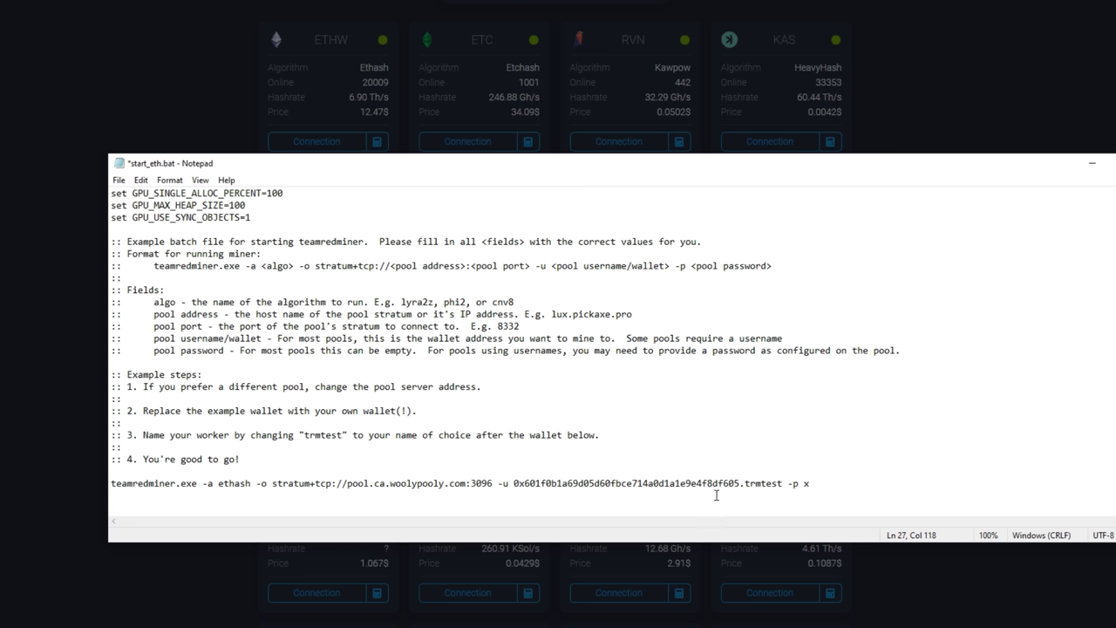
pyautogui.click(783, 486)
pyautogui.press('BackSpace')
pyautogui.press('BackSpace')
pyautogui.press('BackSpace')
pyautogui.press('BackSpace')
pyautogui.press('BackSpace')
pyautogui.press('BackSpace')
pyautogui.press('BackSpace')
pyautogui.write('RabidWS')
# Step: Save start_eth.bat, tick Run this program as an administrator for teamredminer.exe, and close Explorer
pyautogui.click(118, 179)
pyautogui.click(140, 240)
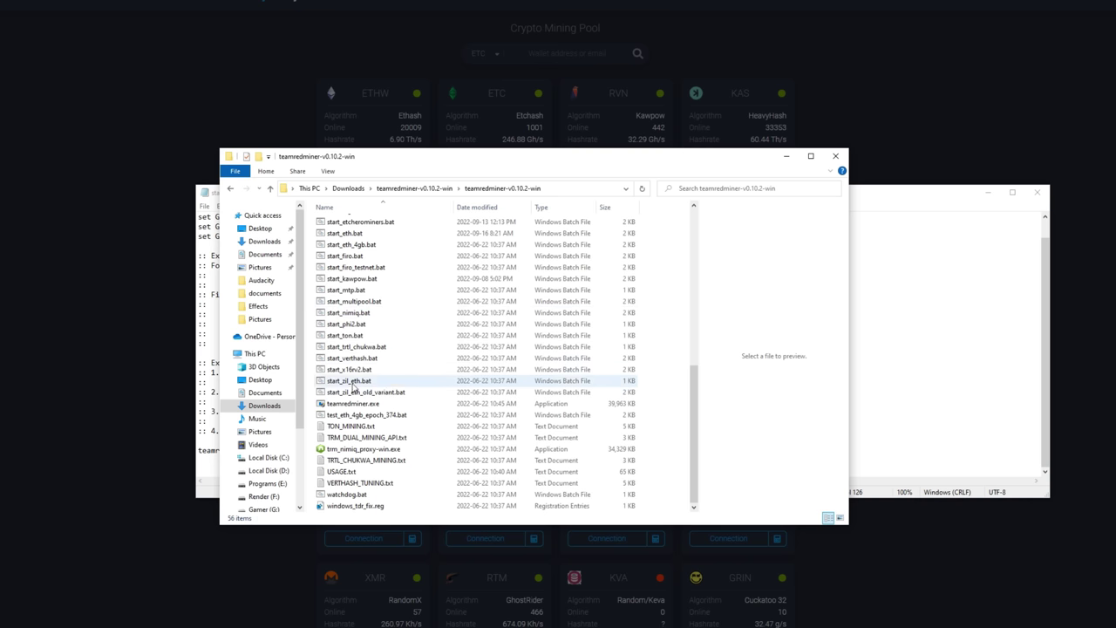
pyautogui.rightClick(353, 406)
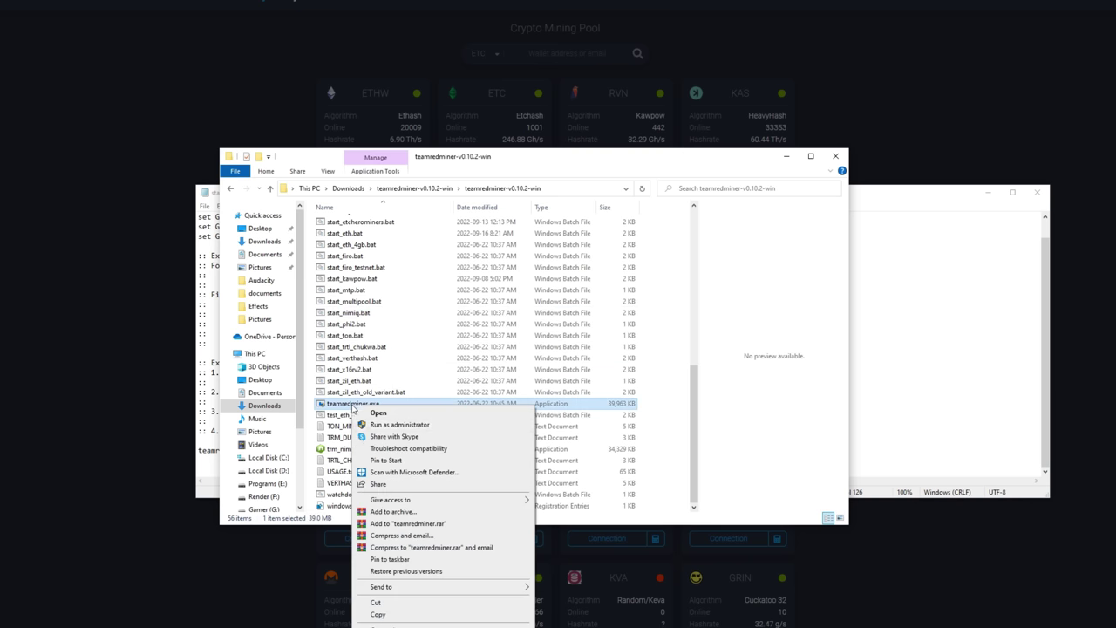
pyautogui.press('r')
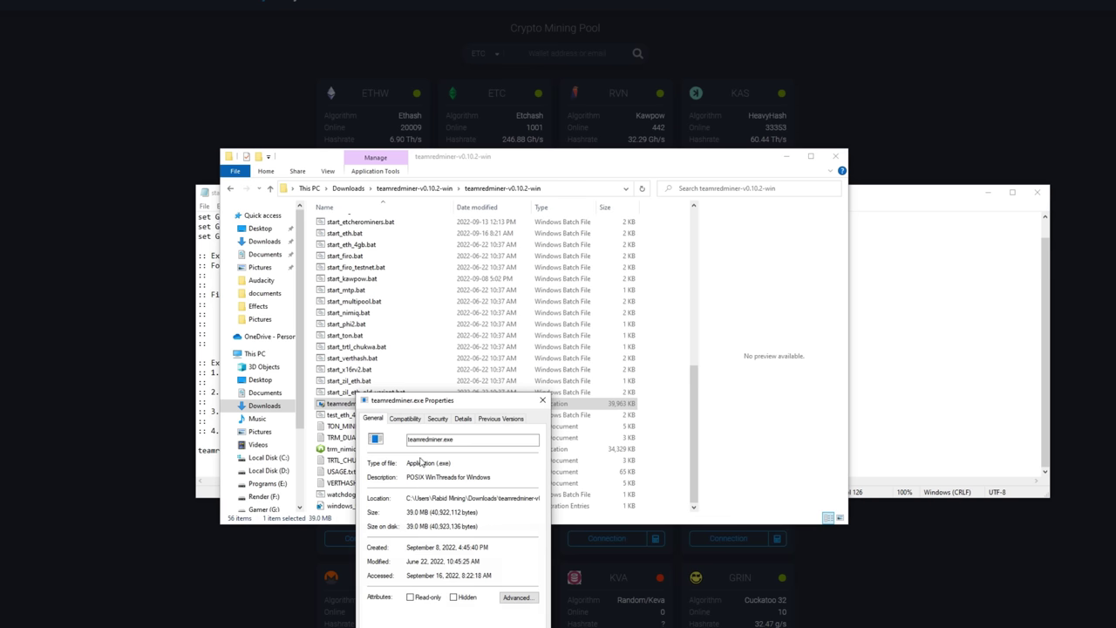
pyautogui.click(405, 419)
pyautogui.click(377, 591)
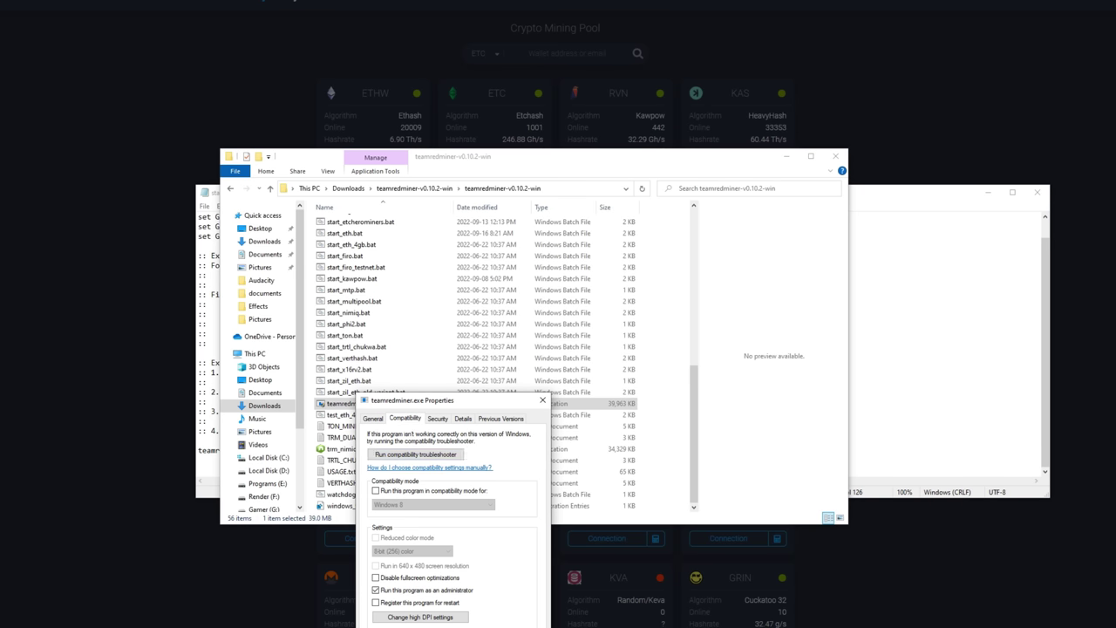
pyautogui.press('Return')
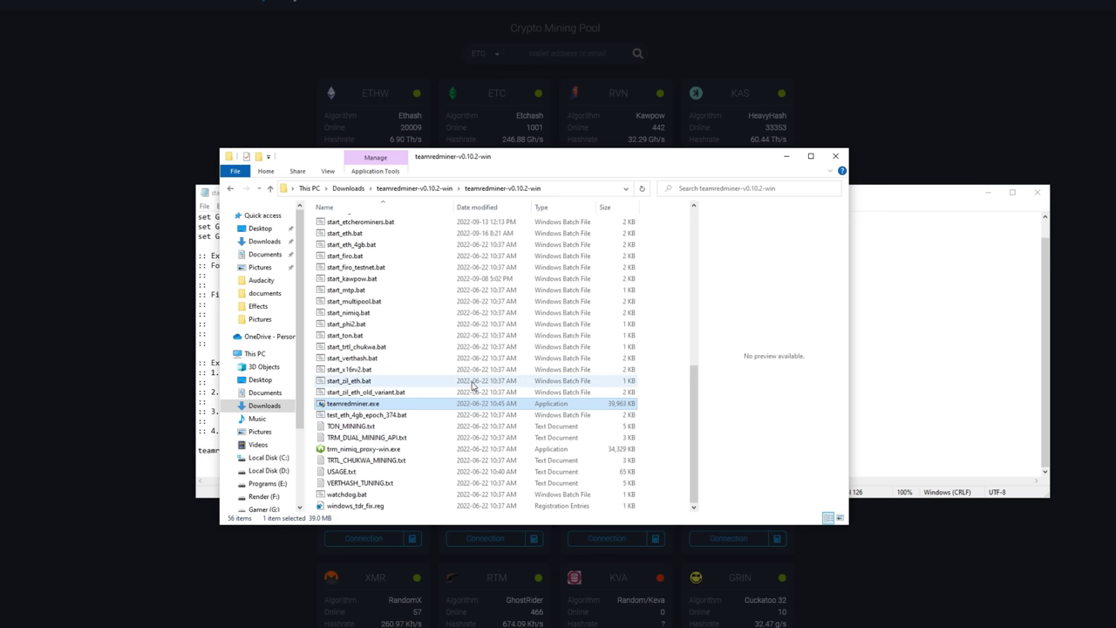
pyautogui.click(835, 156)
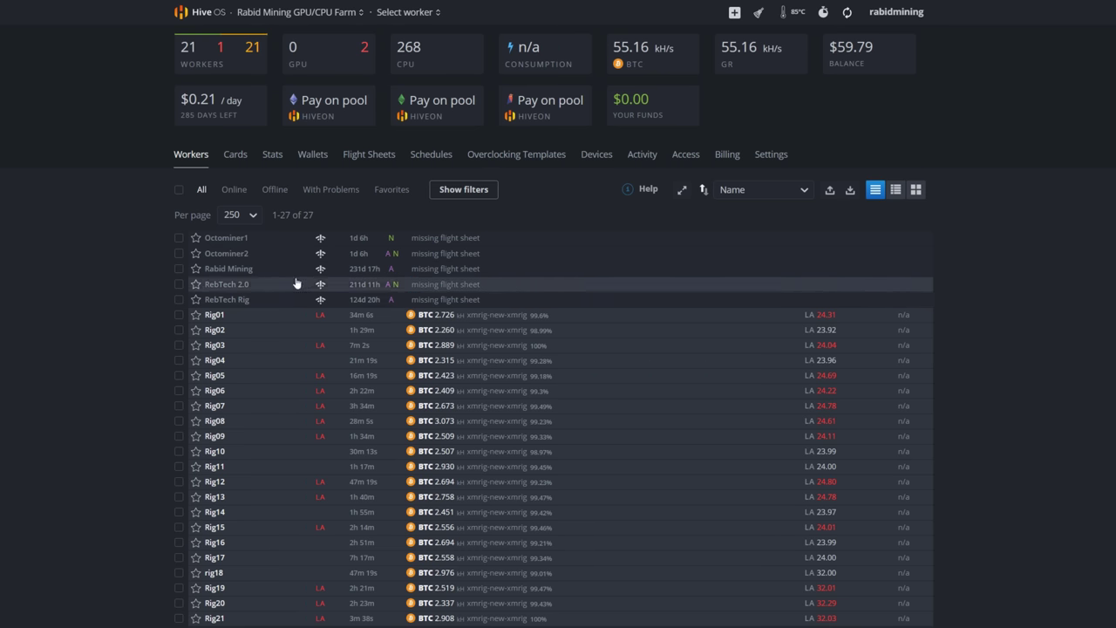
# Step: Create a new ETHW wallet named 'Crypto.com Defi' using the copied ETHW address
pyautogui.scroll(-1, 95, 452)
pyautogui.scroll(2, 94, 450)
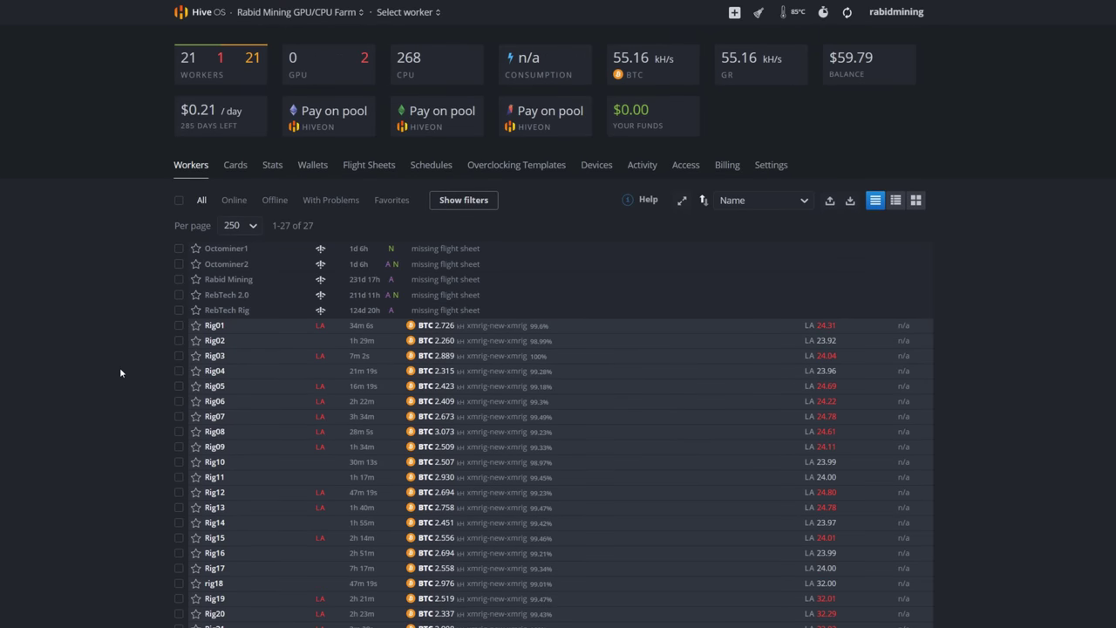
pyautogui.click(316, 168)
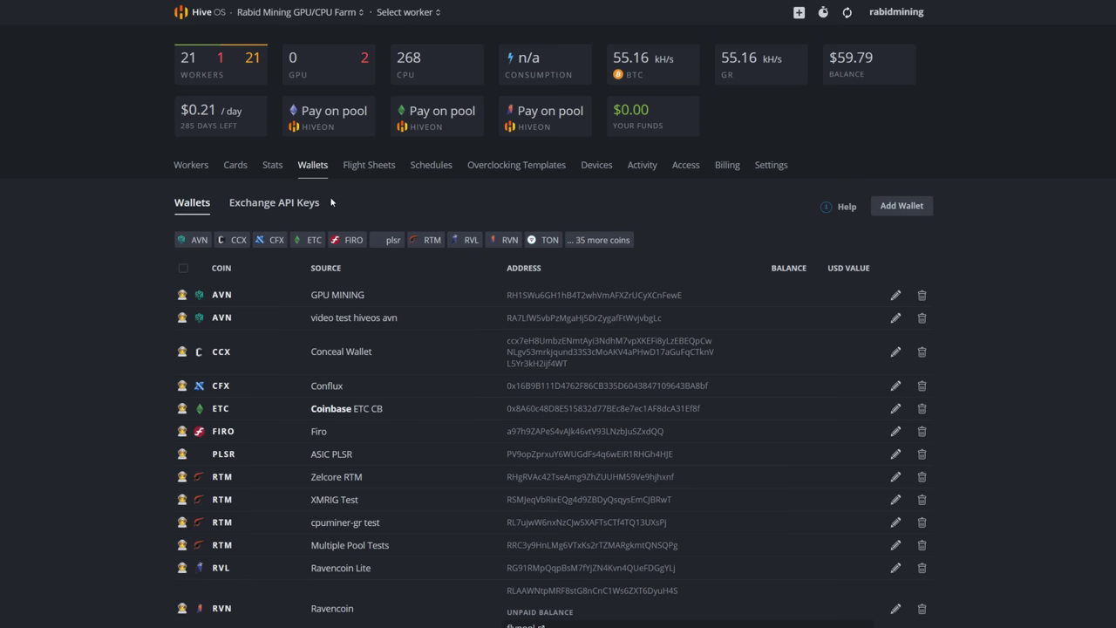
pyautogui.click(902, 207)
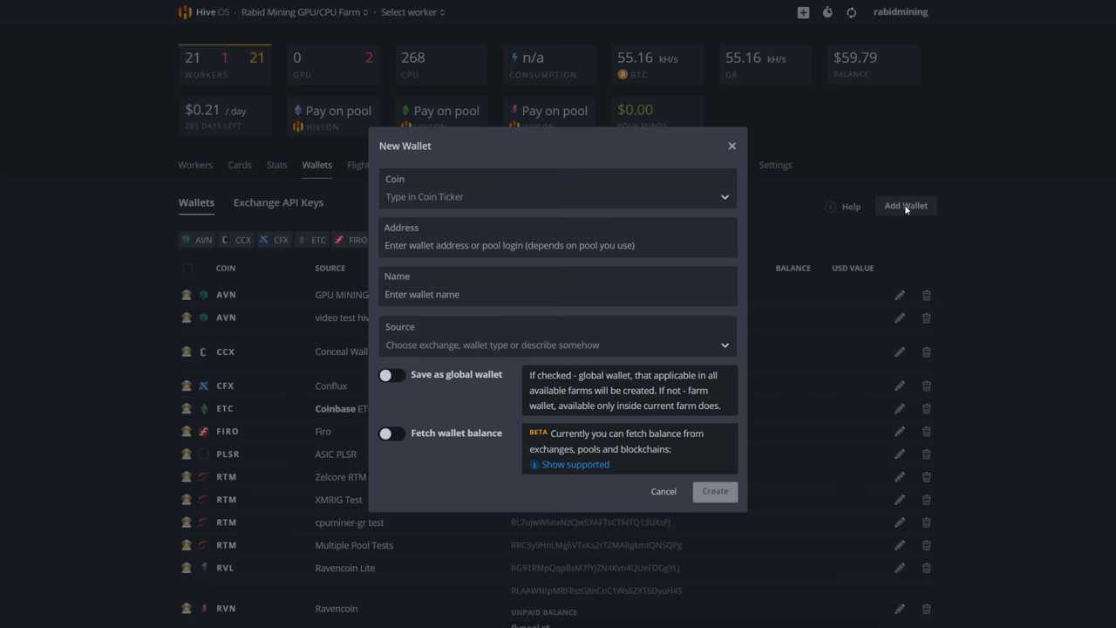
pyautogui.click(437, 194)
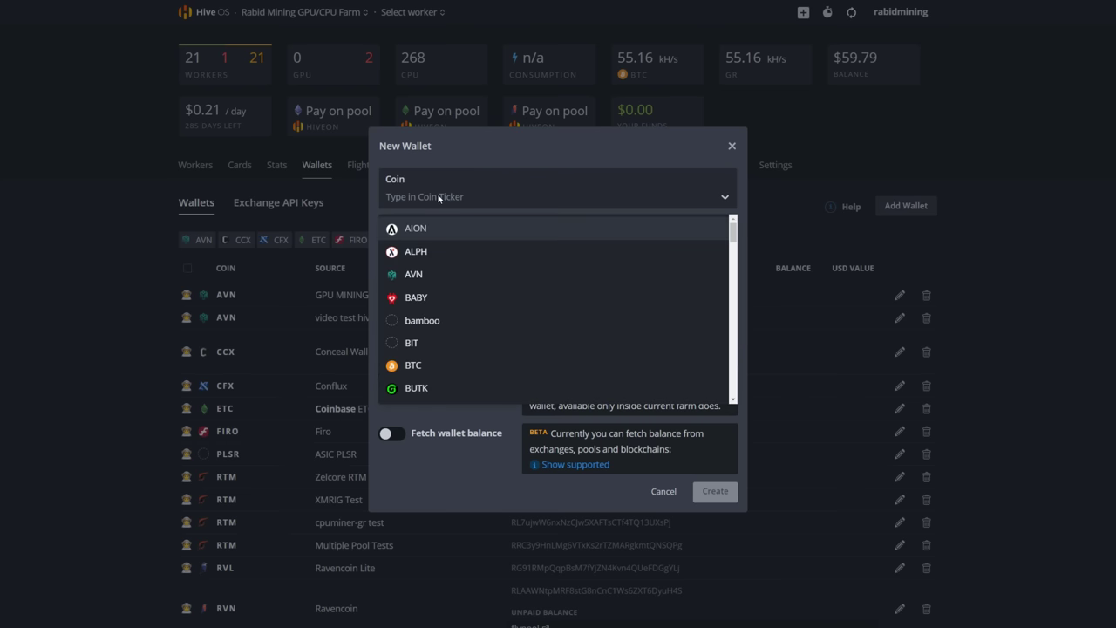
pyautogui.write('eth')
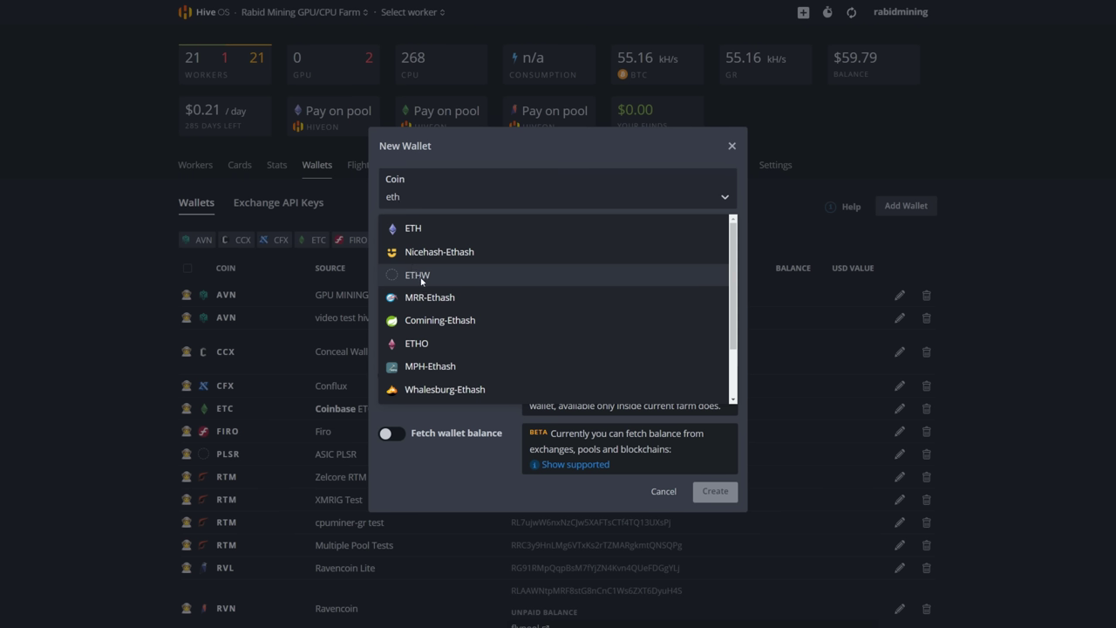
pyautogui.click(422, 278)
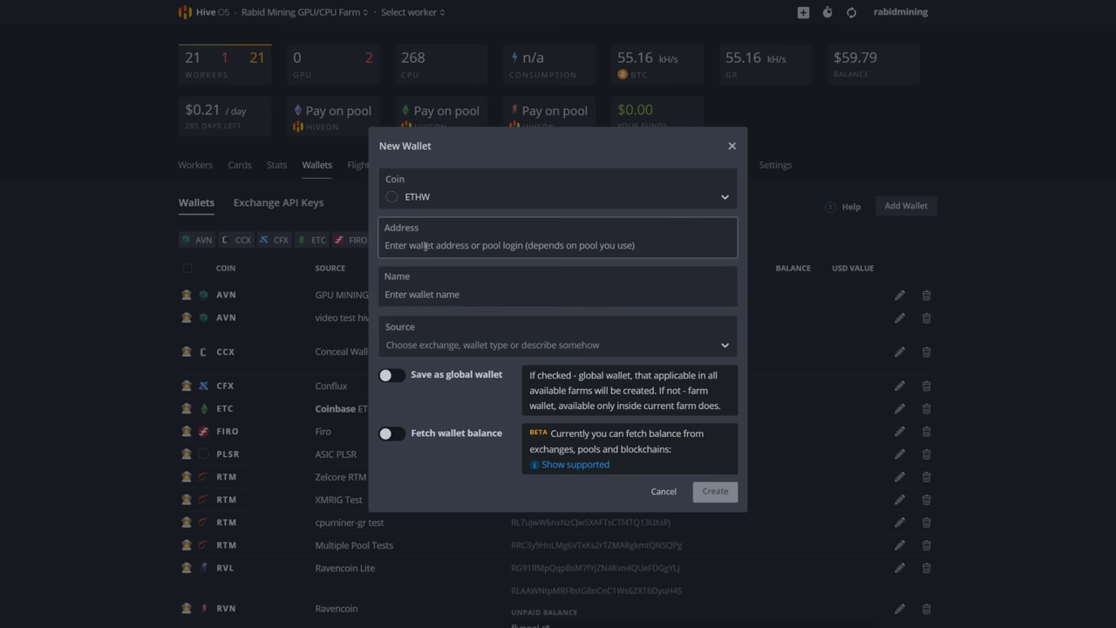
pyautogui.write('0x601f0b1a69d05d60fbce714a0d1a1e9e4f8df605')
pyautogui.click(419, 293)
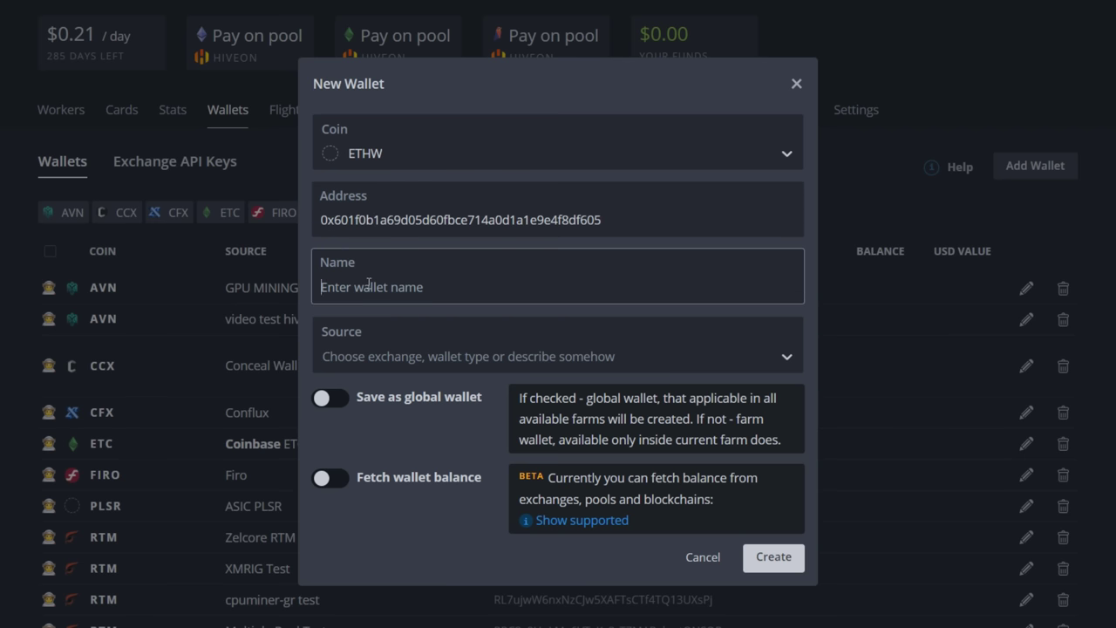
pyautogui.write('Crypto.com Defi')
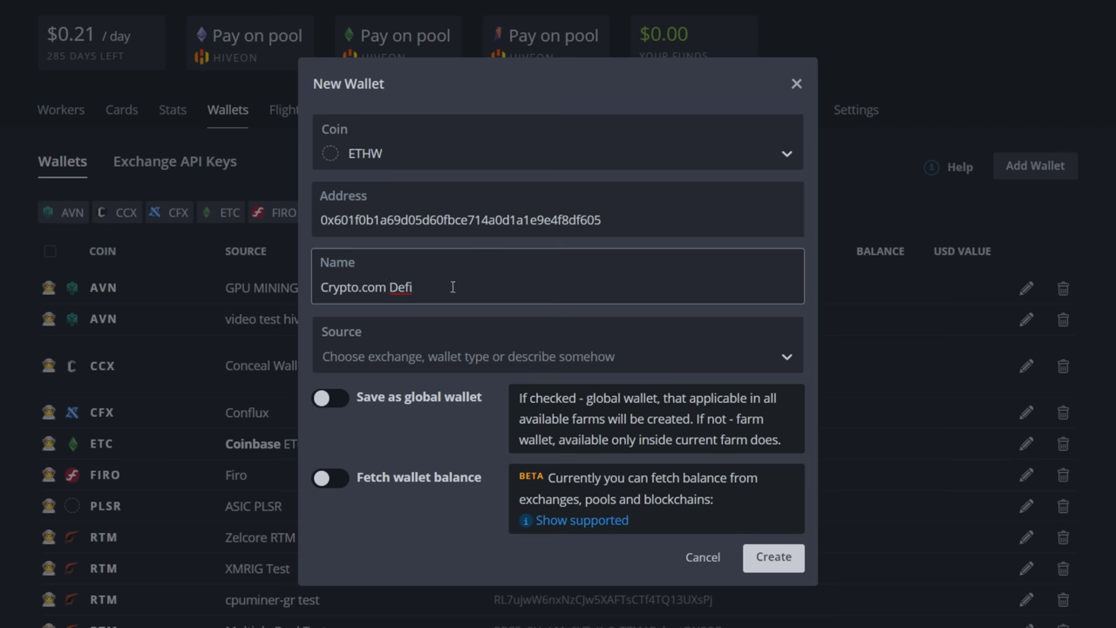
pyautogui.click(775, 559)
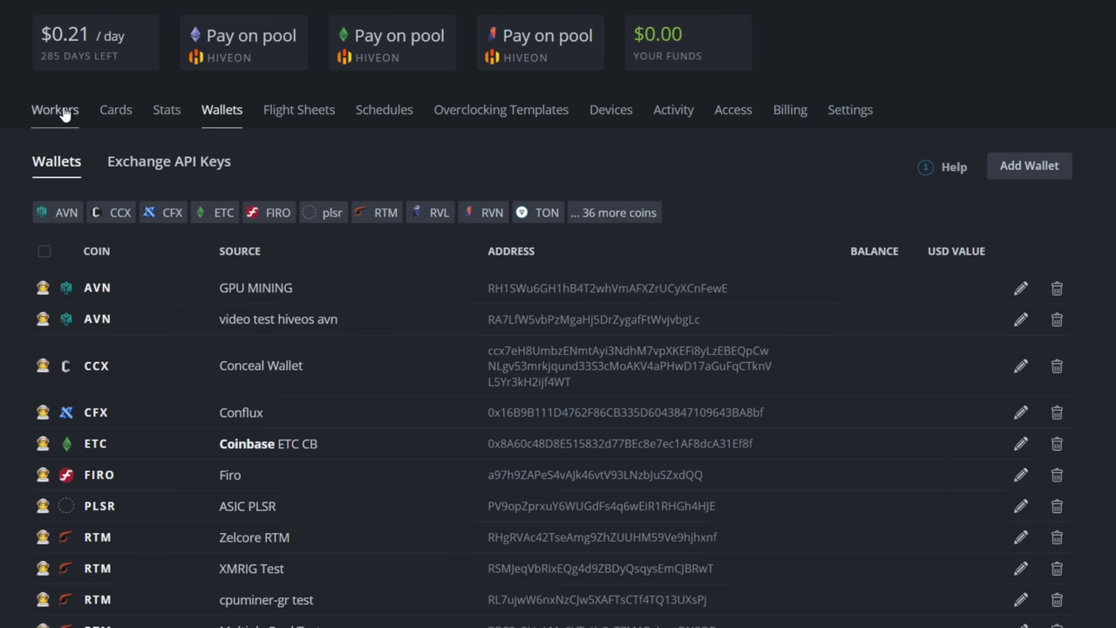
# Step: Start a flight sheet with coin ETHW, wallet Crypto.com Defi and woolypooly's Canada PPLNS server
pyautogui.click(287, 111)
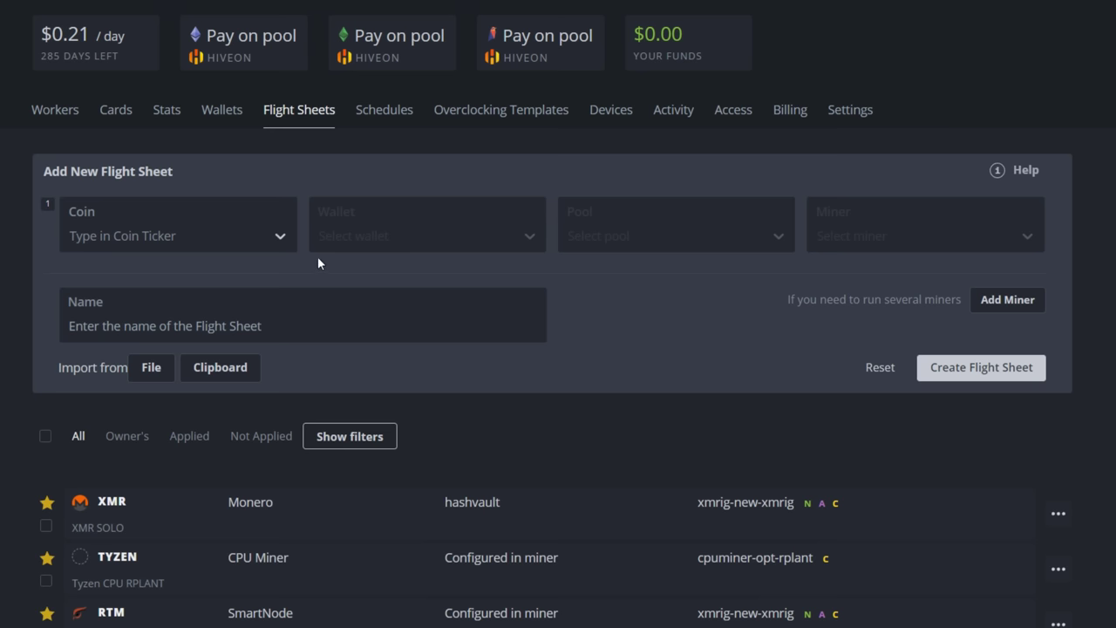
pyautogui.click(188, 235)
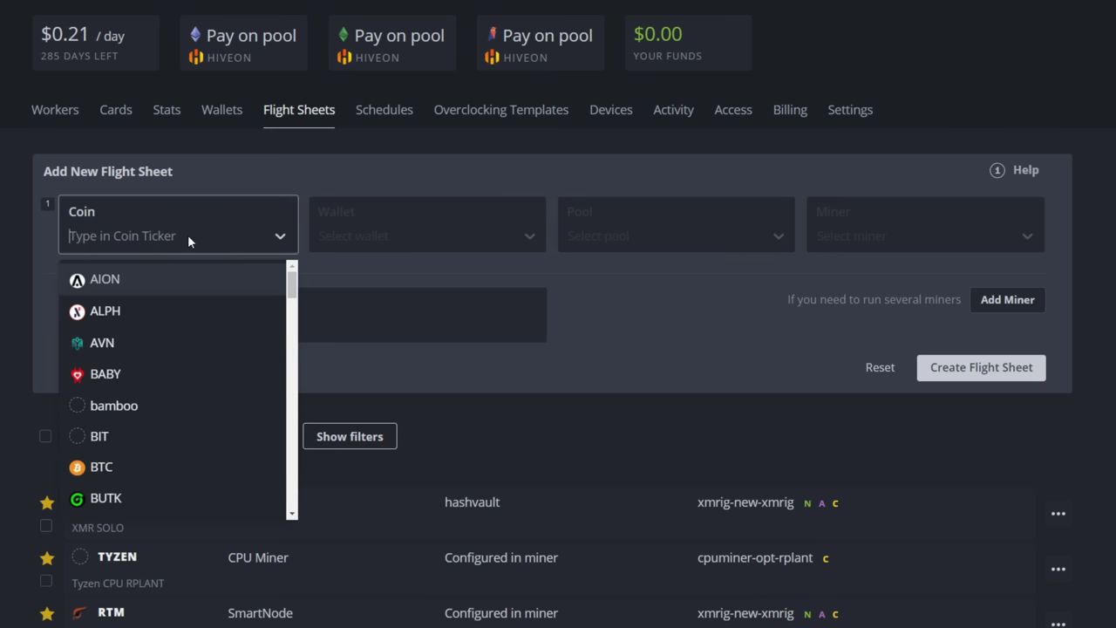
pyautogui.write('eth')
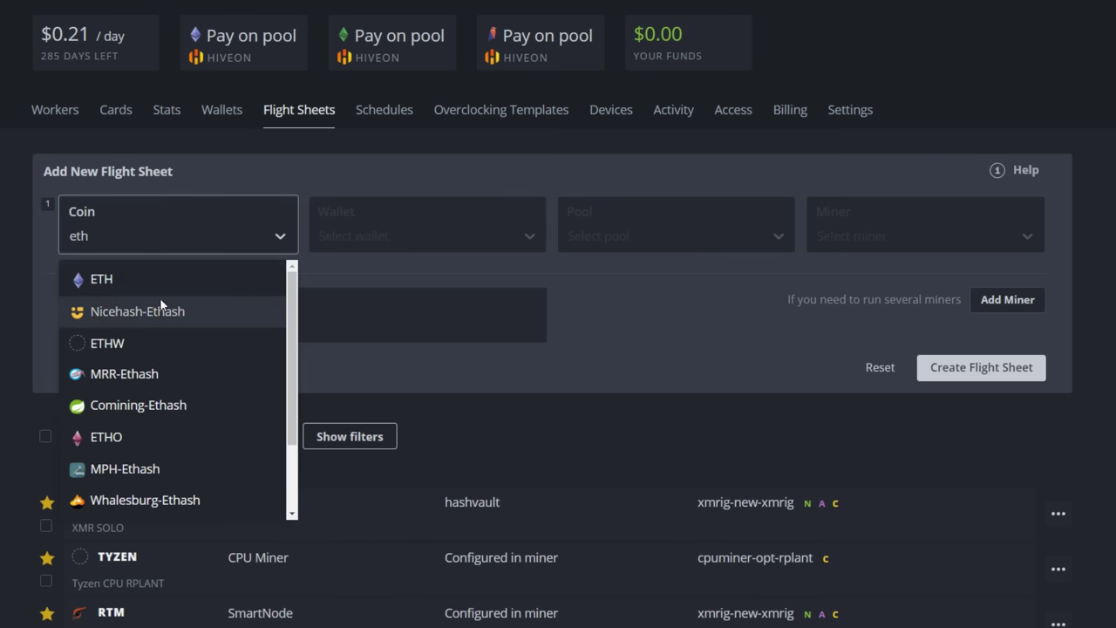
pyautogui.click(106, 343)
pyautogui.click(362, 240)
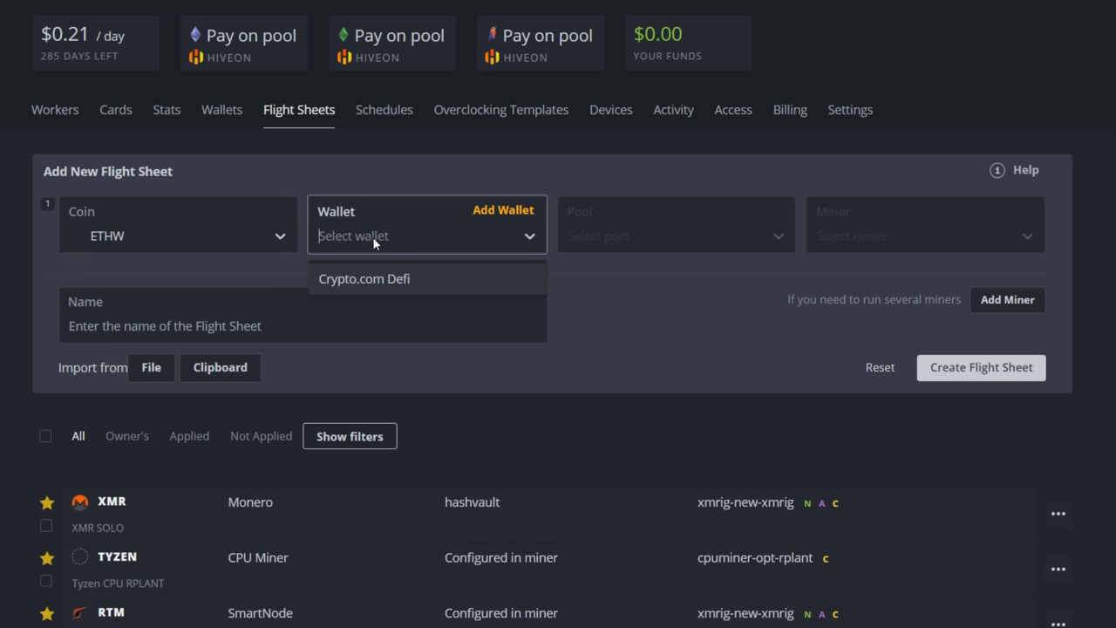
pyautogui.click(381, 280)
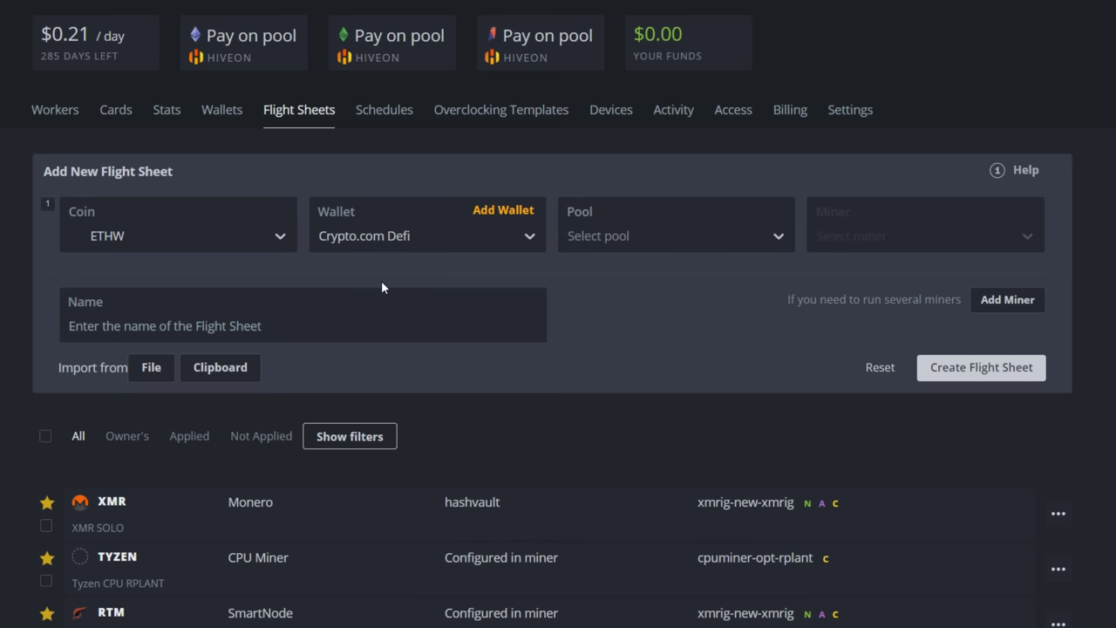
pyautogui.click(649, 236)
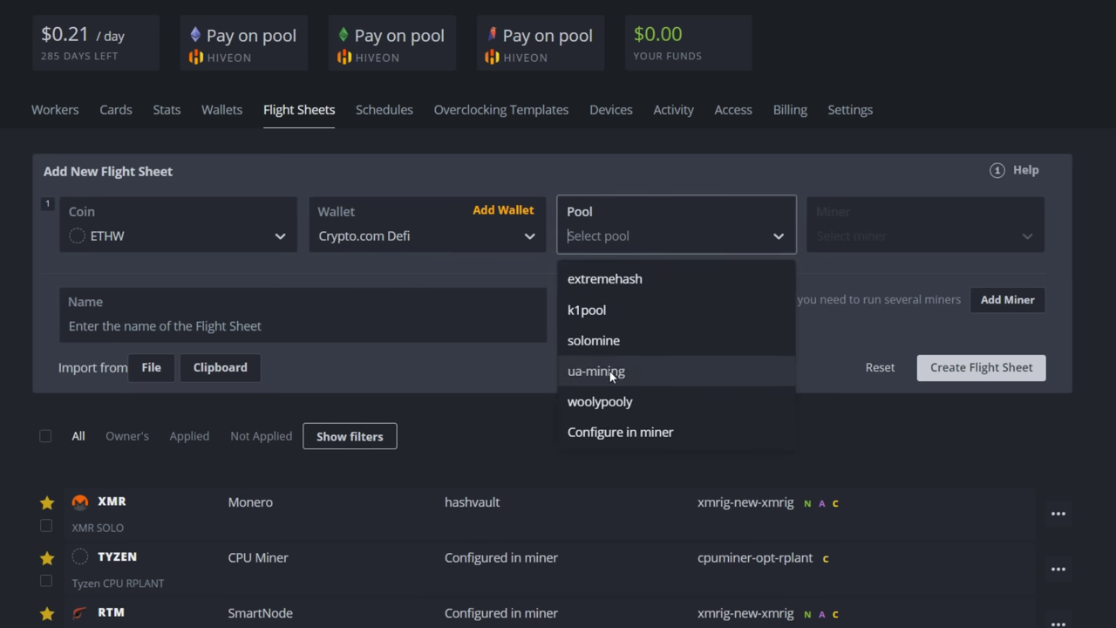
pyautogui.click(597, 398)
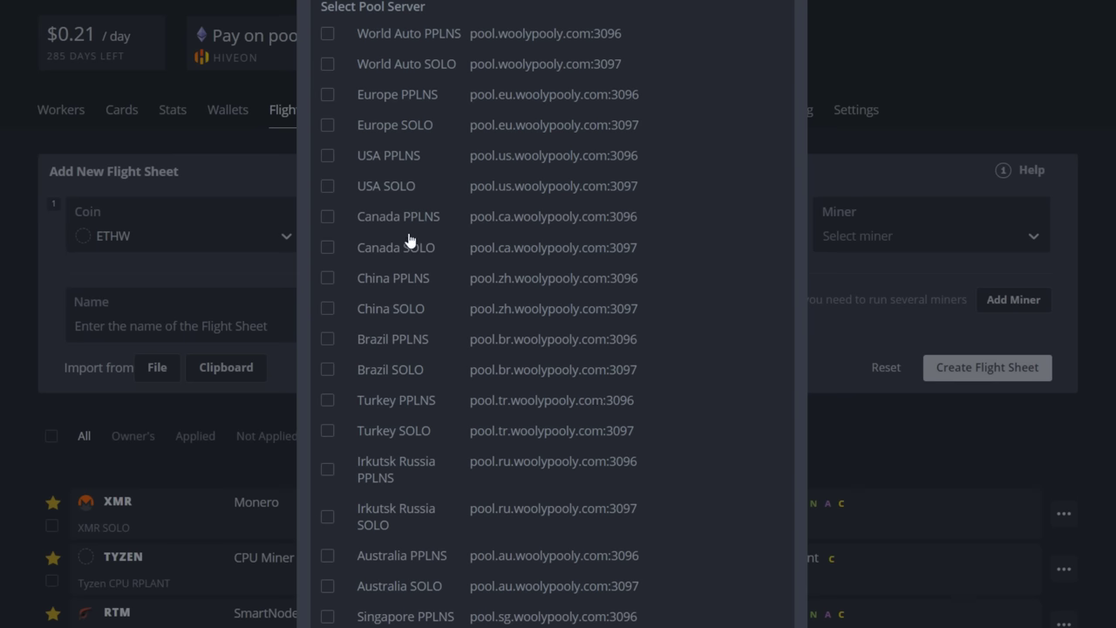
pyautogui.click(327, 217)
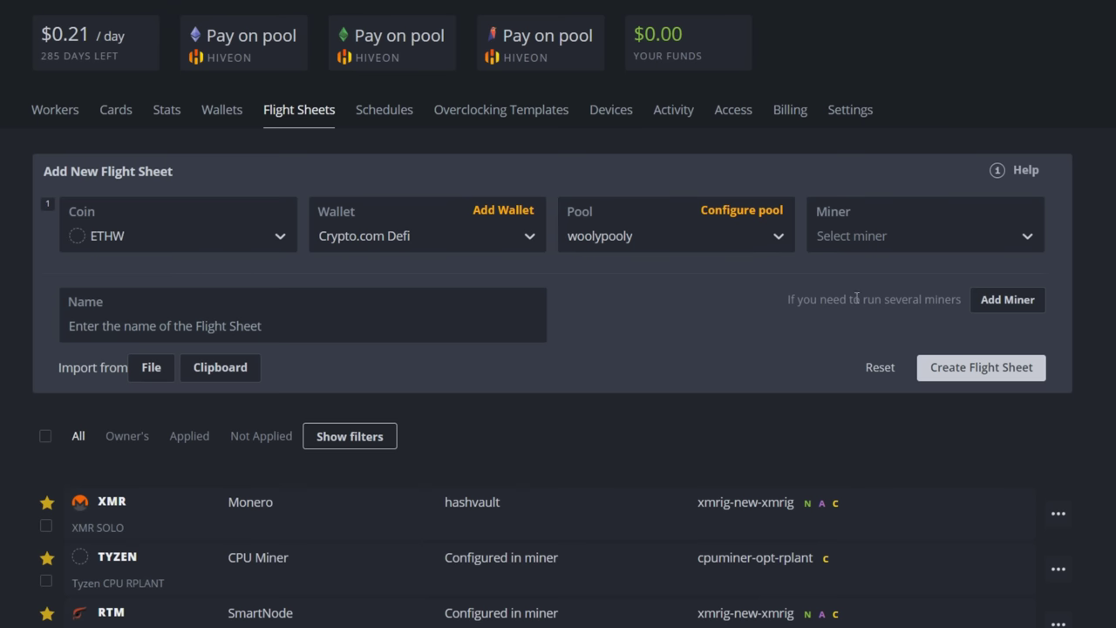
# Step: Choose T-Rex Miner, name the sheet 'ETHW Octobeast', and create it
pyautogui.click(872, 237)
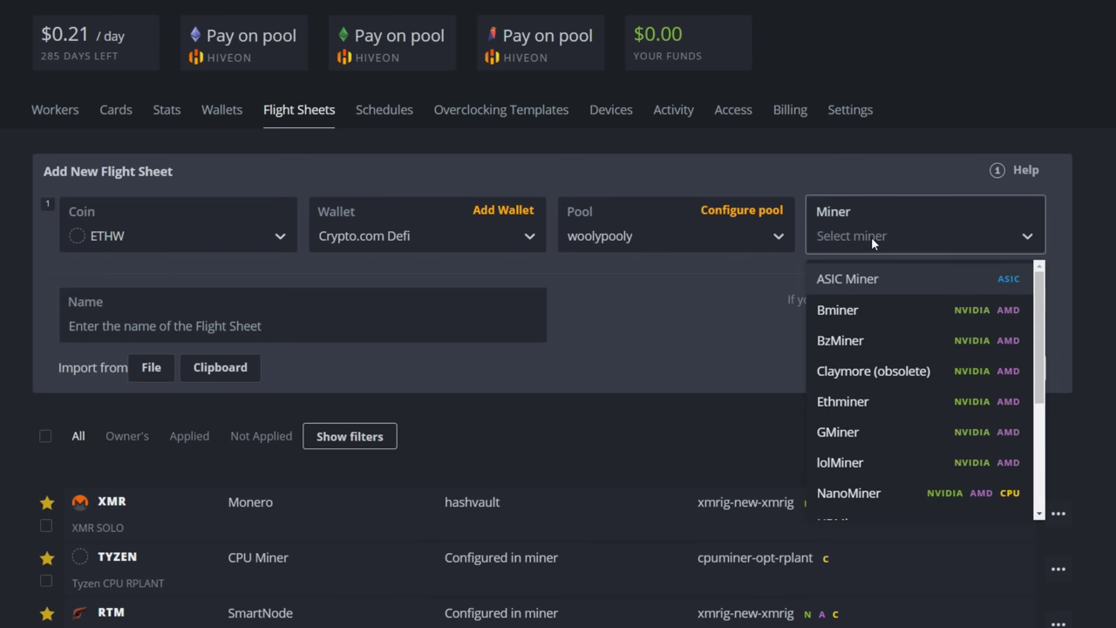
pyautogui.write('t')
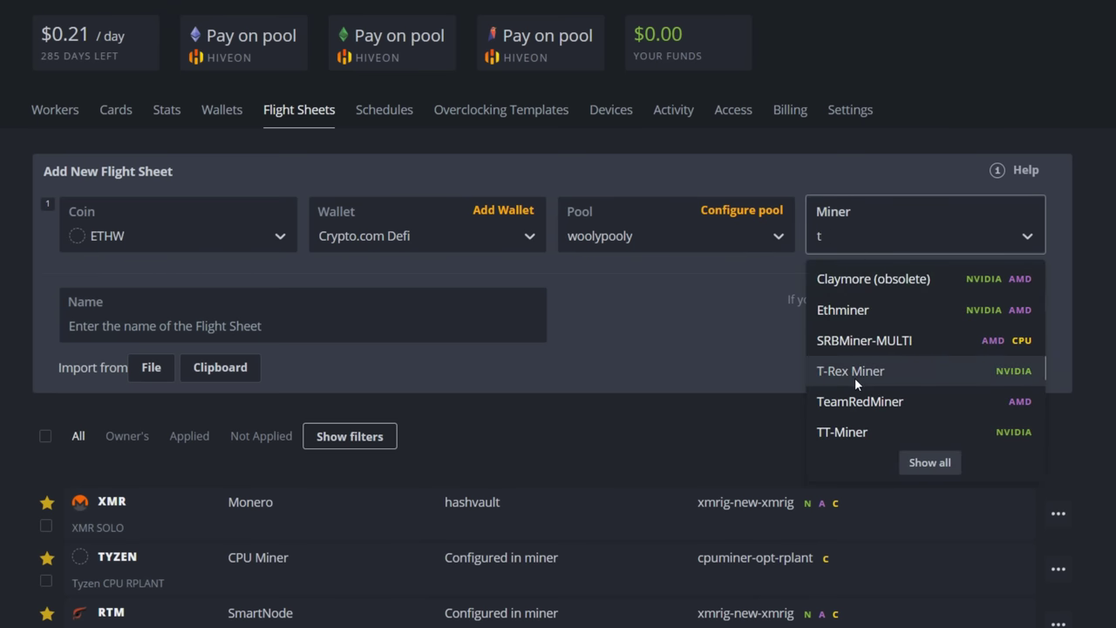
pyautogui.click(854, 373)
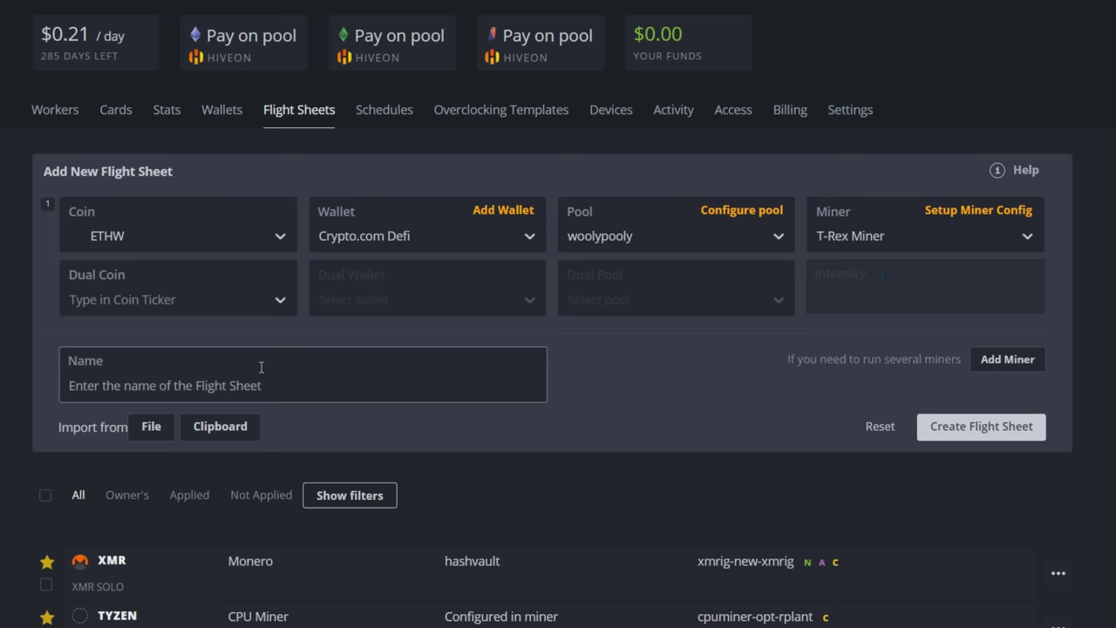
pyautogui.click(176, 385)
pyautogui.write('ETH')
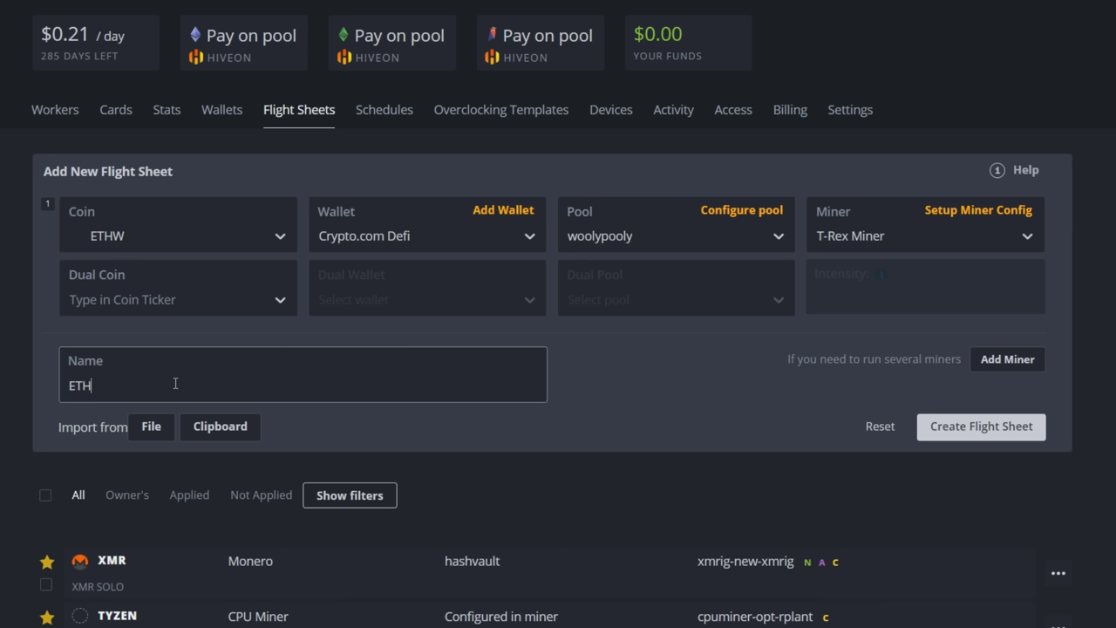
pyautogui.write('W Octobeast')
pyautogui.click(955, 436)
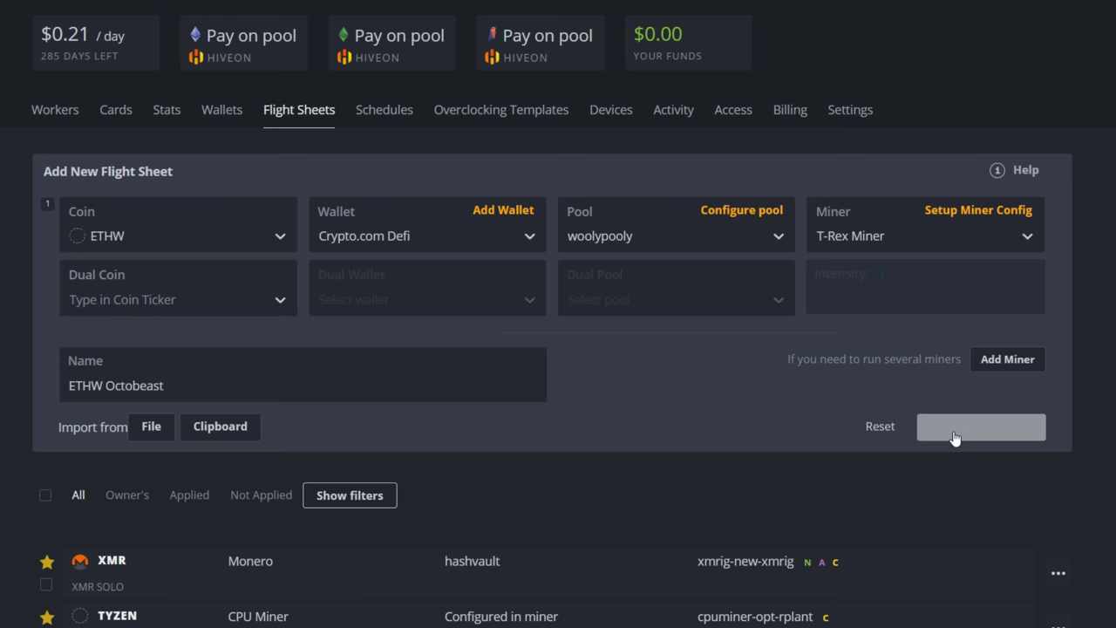
# Step: Apply the ETHW Octobeast flight sheet to the Octominer1 Nvidia rig
pyautogui.scroll(-20, 956, 437)
pyautogui.scroll(12, 791, 456)
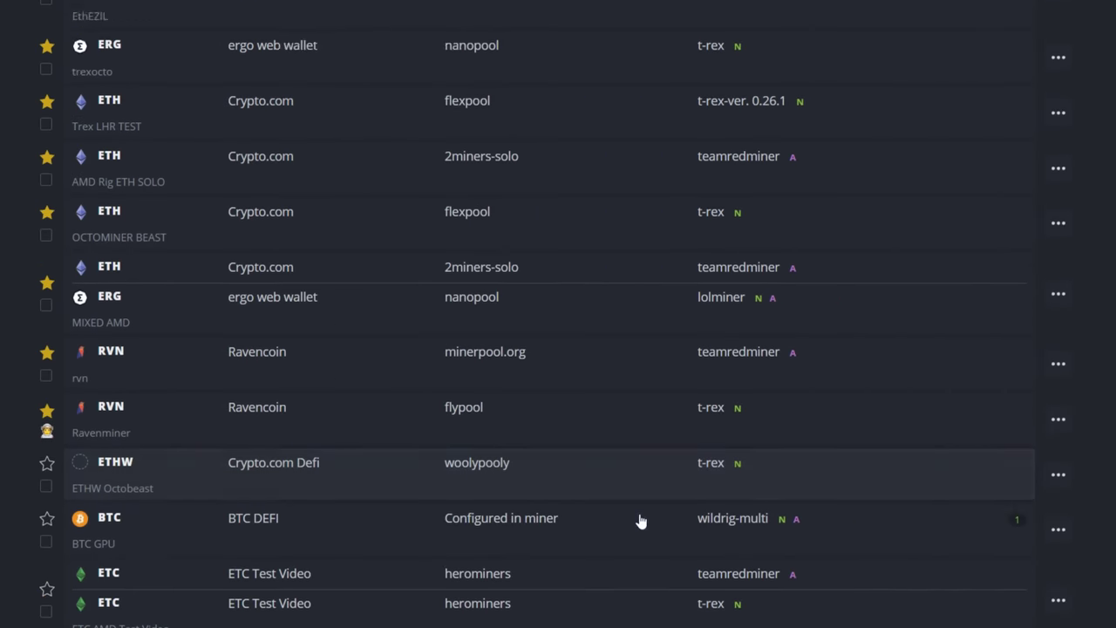
pyautogui.scroll(1, 641, 521)
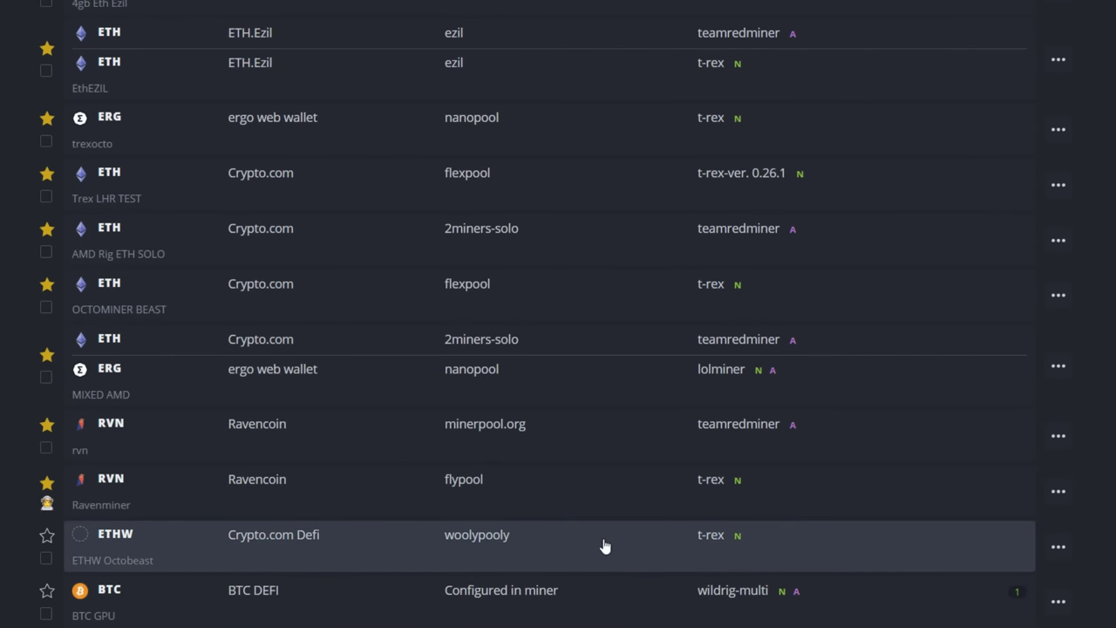
pyautogui.scroll(20, 602, 532)
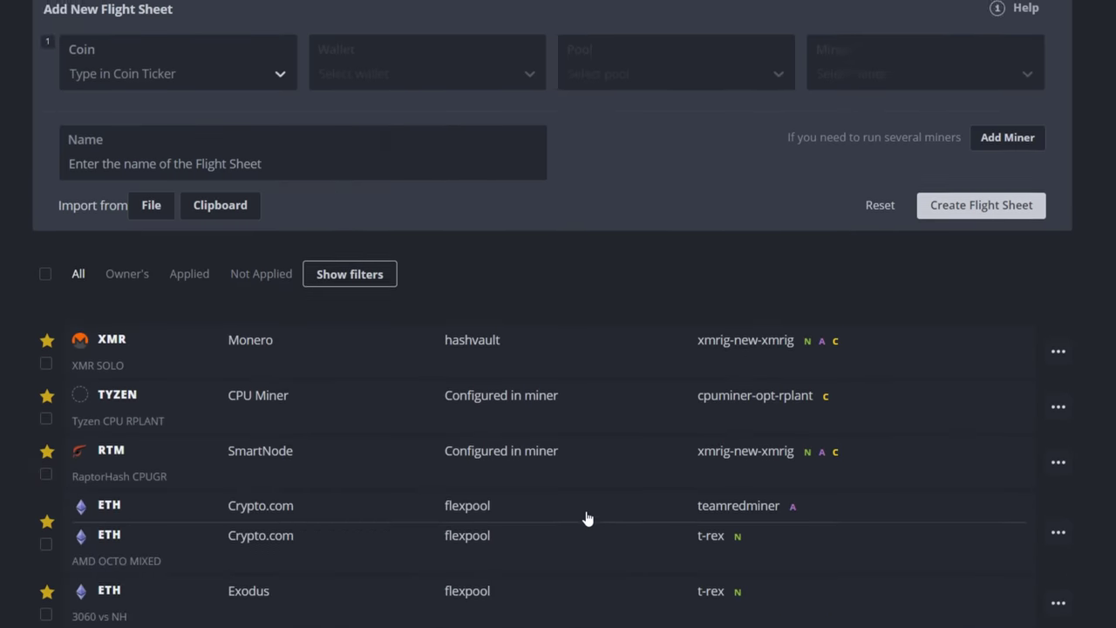
pyautogui.scroll(3, 587, 518)
pyautogui.click(51, 117)
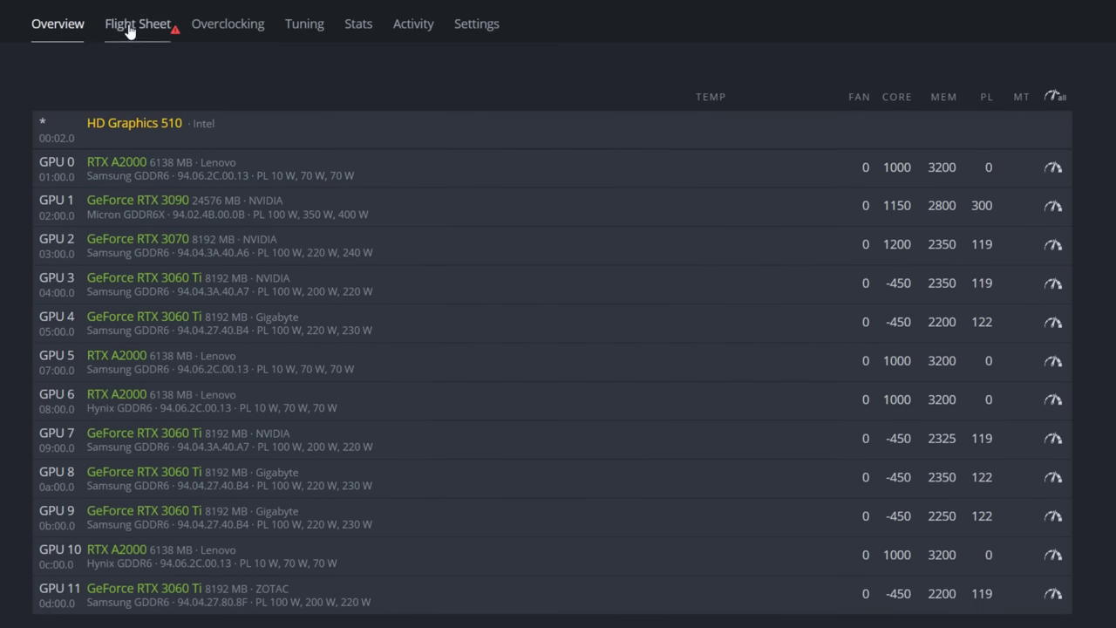
pyautogui.click(129, 32)
pyautogui.scroll(-9, 459, 551)
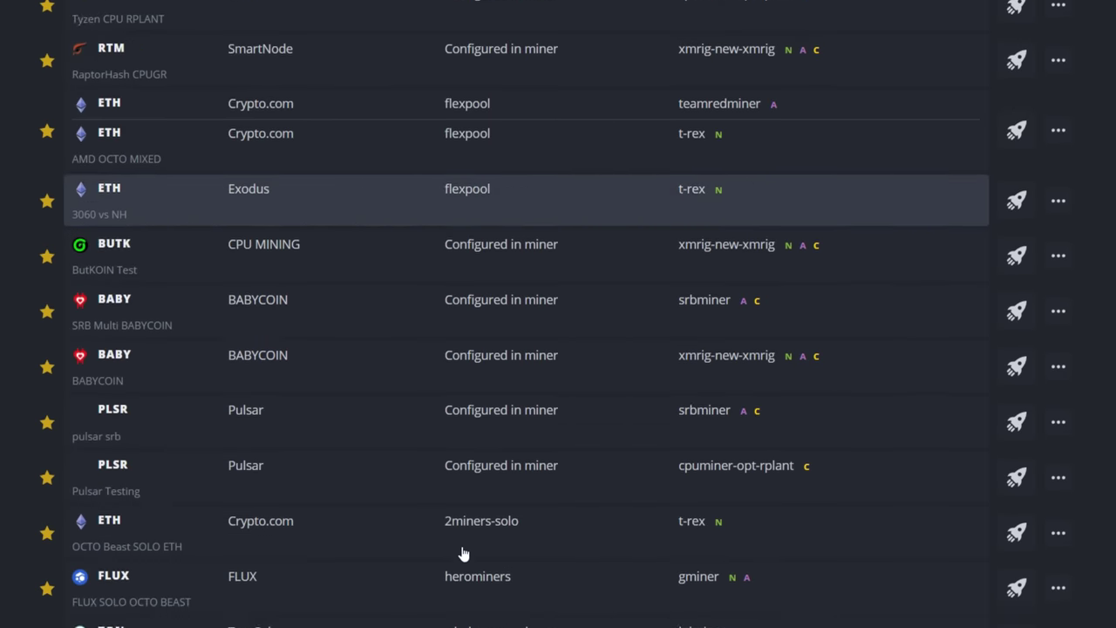
pyautogui.scroll(-8, 459, 551)
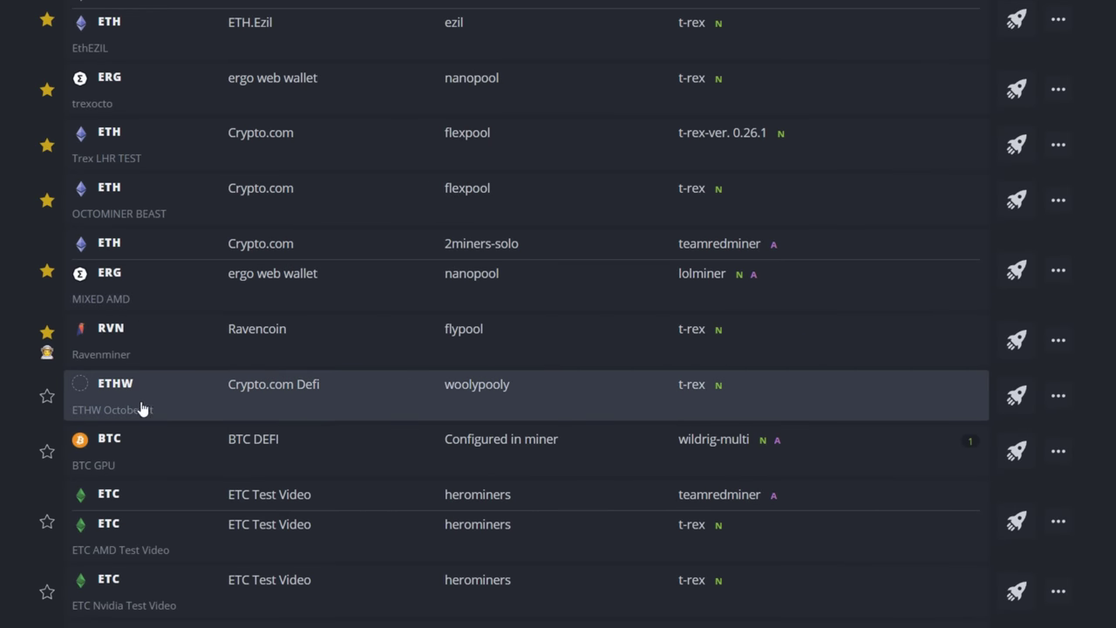
pyautogui.click(1014, 398)
pyautogui.scroll(15, 628, 428)
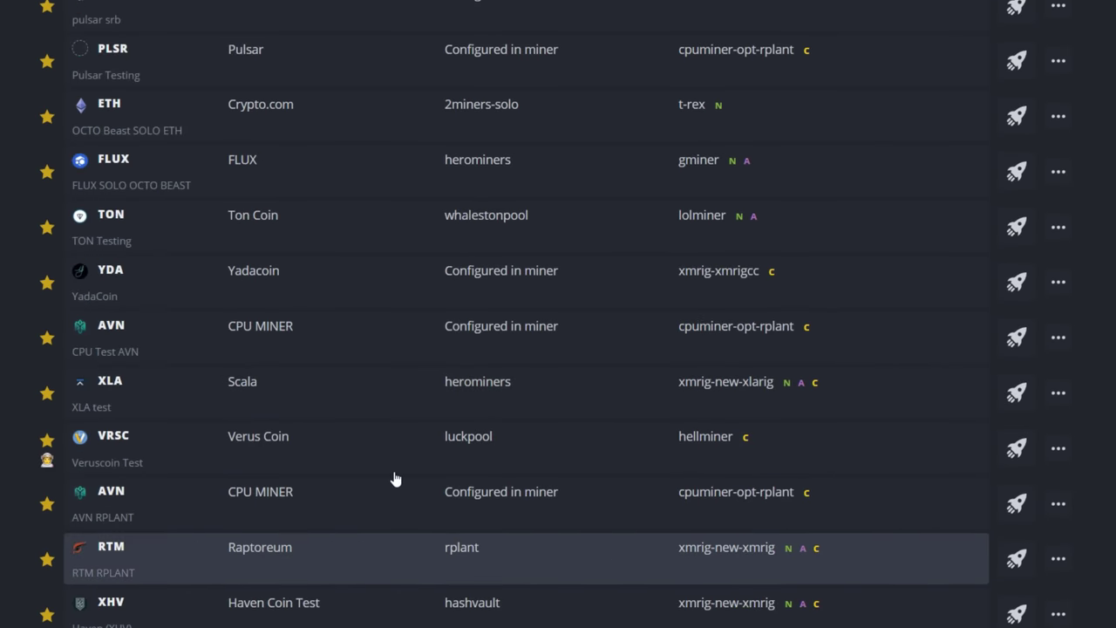
pyautogui.scroll(5, 397, 476)
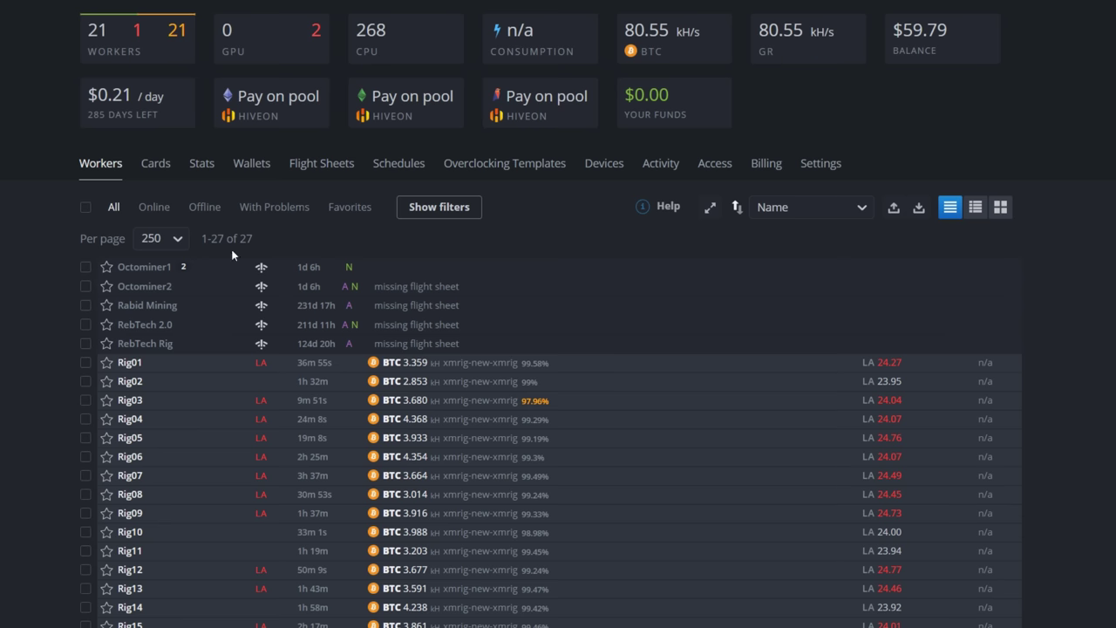
# Step: Begin a new flight sheet with ETHW, the Crypto.com Defi wallet and woolypooly Canada PPLNS
pyautogui.click(315, 168)
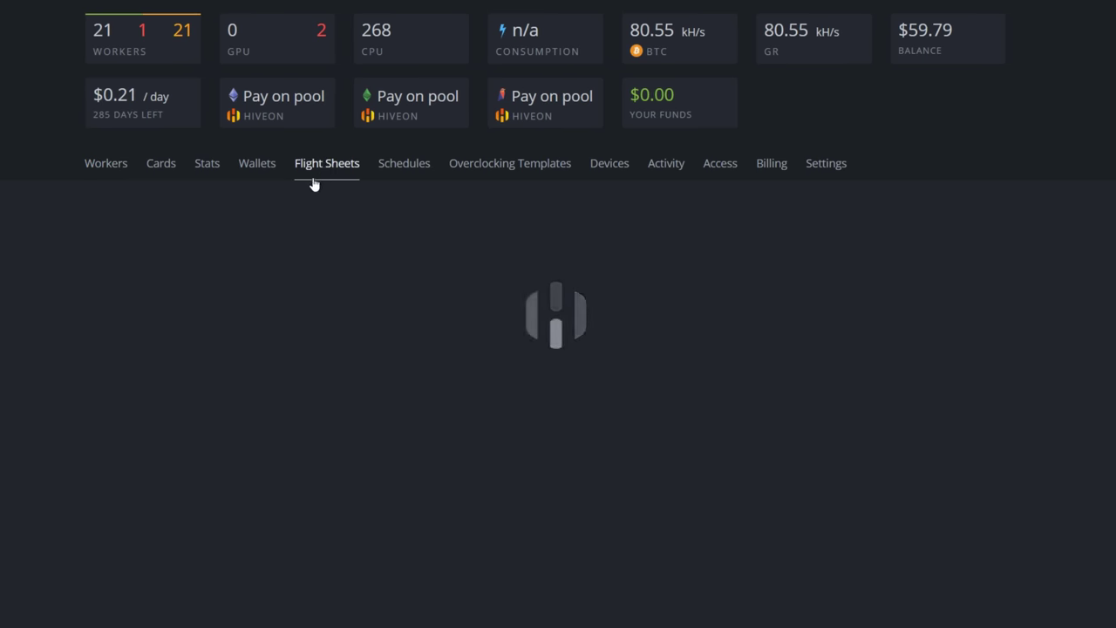
pyautogui.click(200, 278)
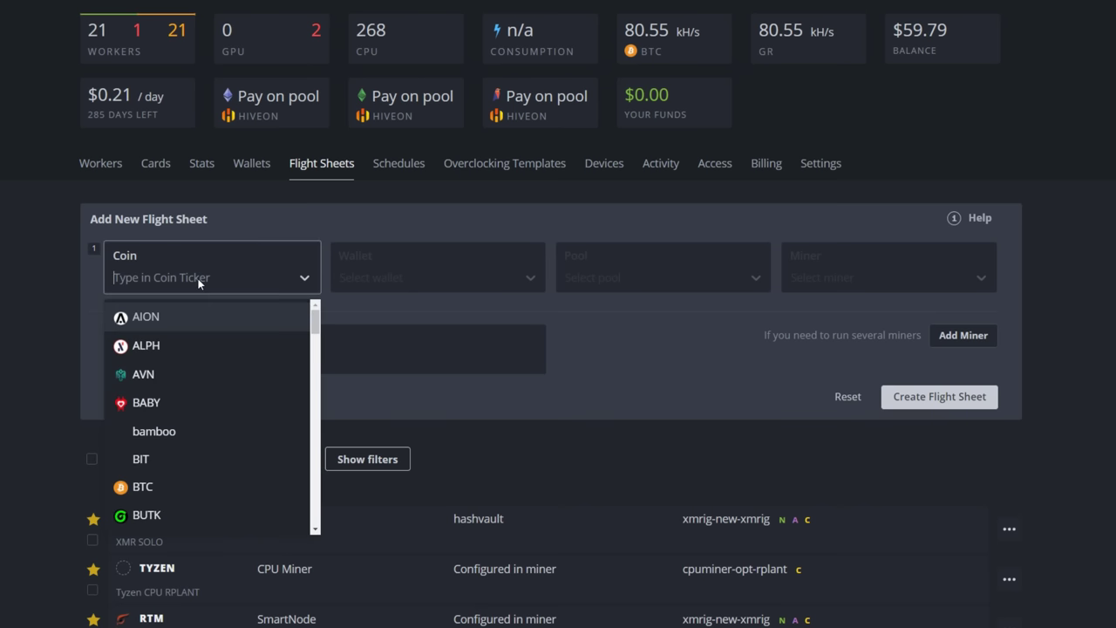
pyautogui.write('ethw')
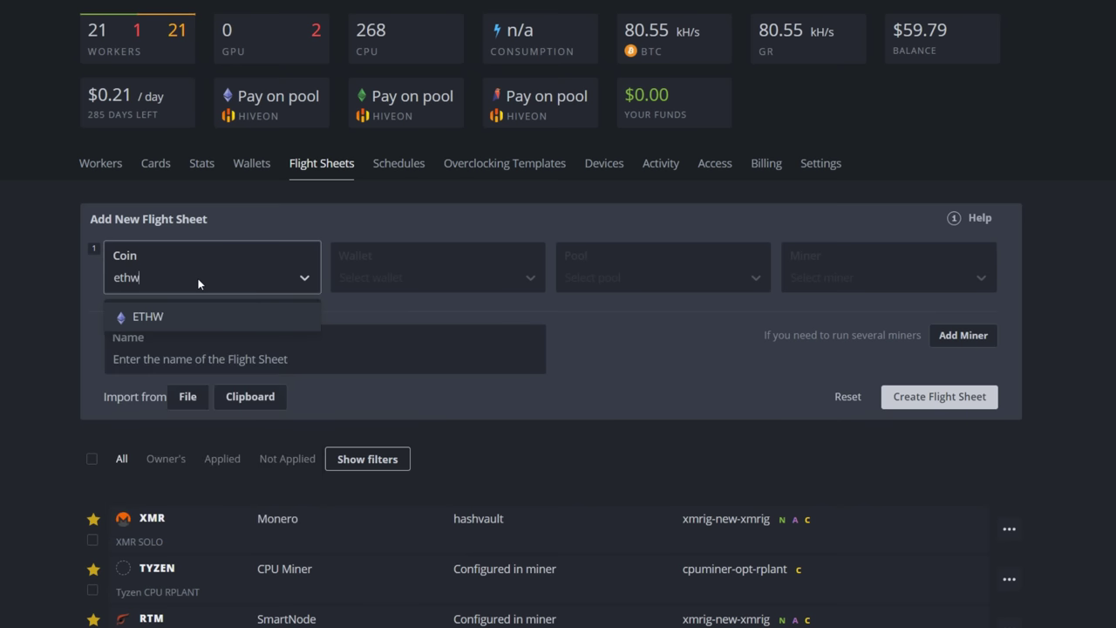
pyautogui.click(145, 316)
pyautogui.click(347, 279)
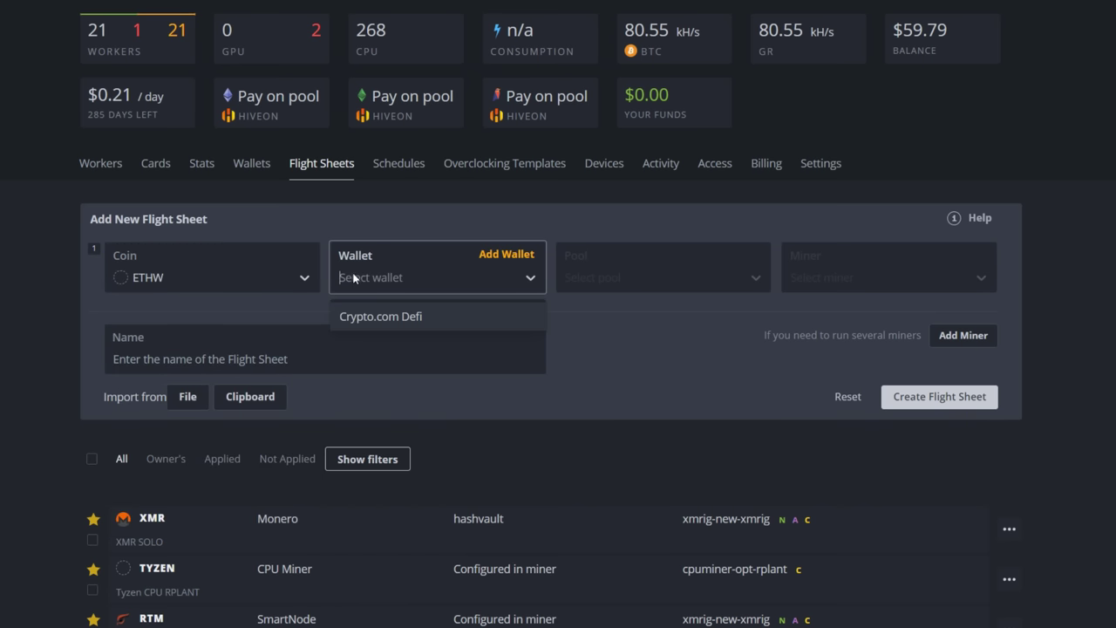
pyautogui.click(361, 320)
pyautogui.click(602, 277)
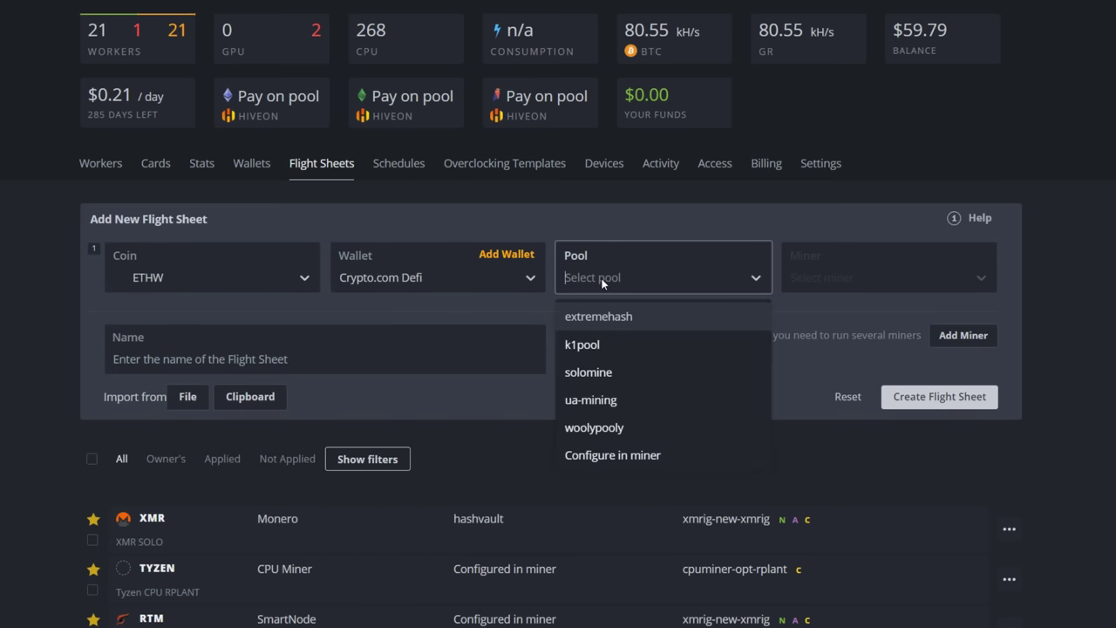
pyautogui.click(583, 428)
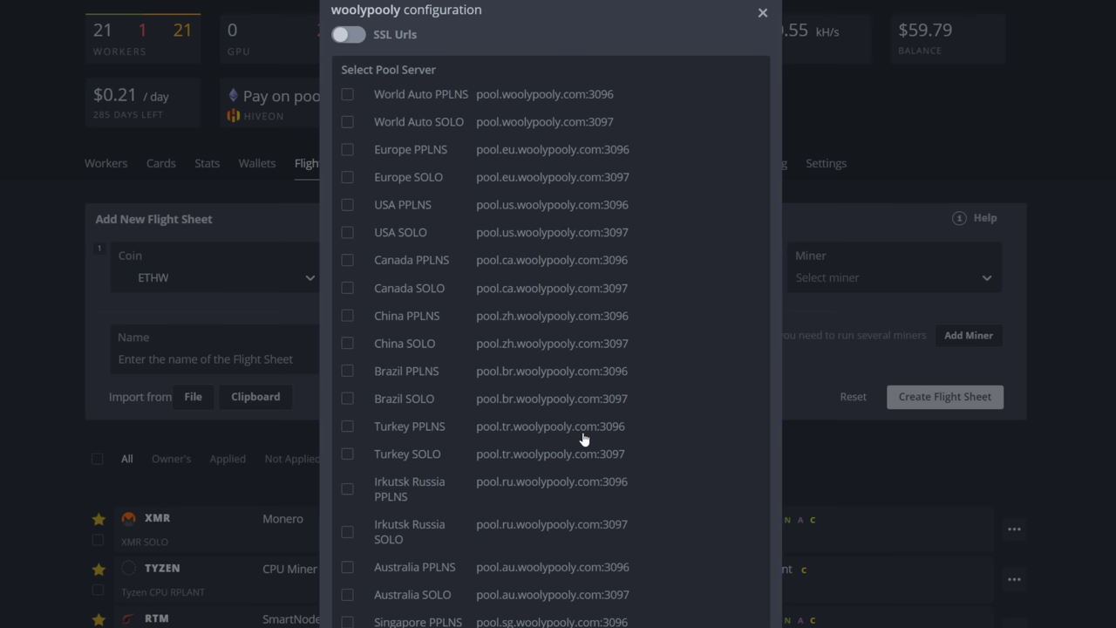
pyautogui.click(348, 260)
pyautogui.click(678, 623)
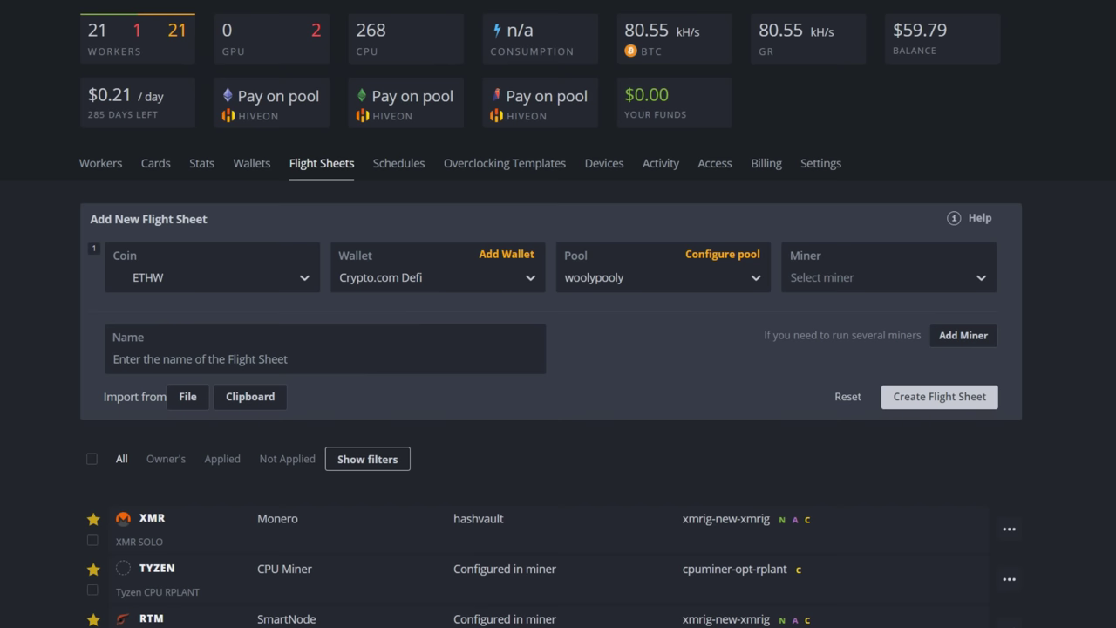
# Step: Select TeamRedMiner, name the sheet 'ETHW AMD Octobeast', and create it
pyautogui.click(835, 281)
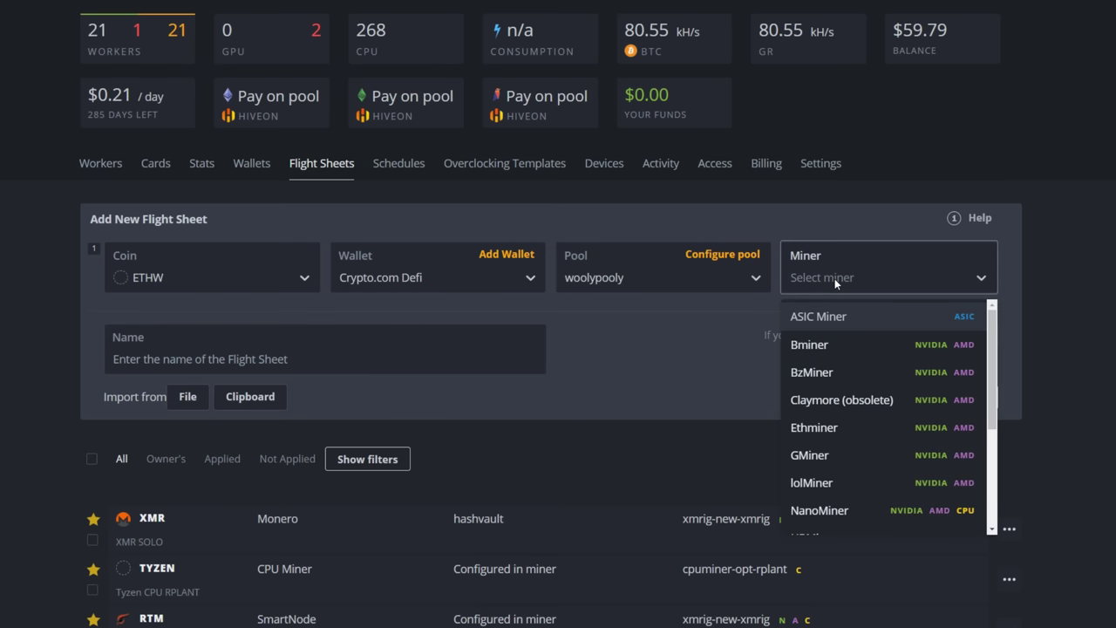
pyautogui.write('t')
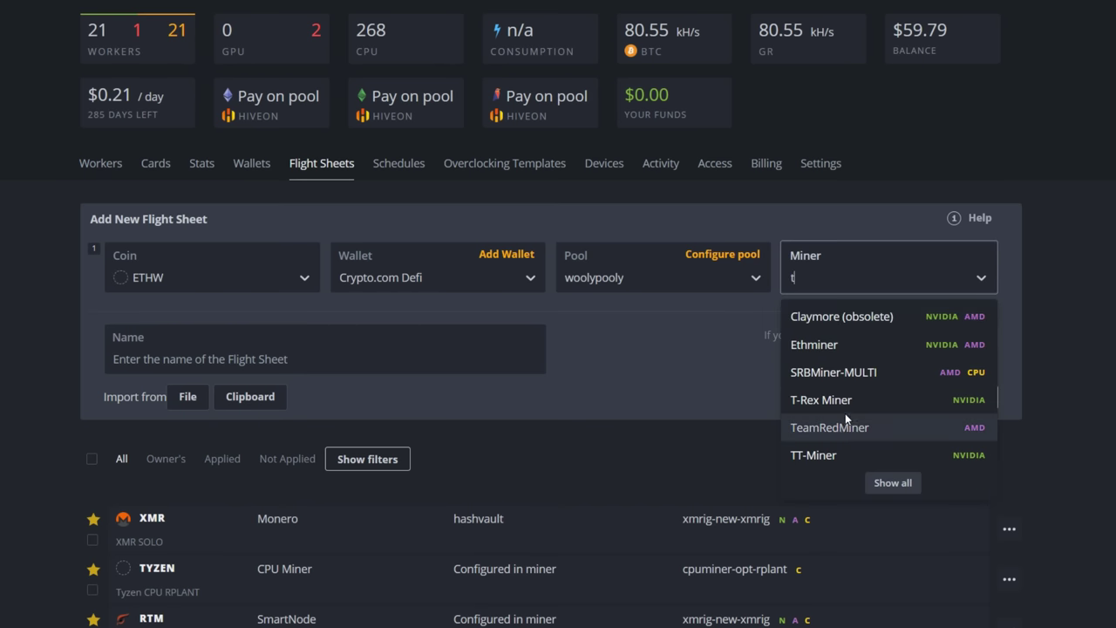
pyautogui.click(842, 426)
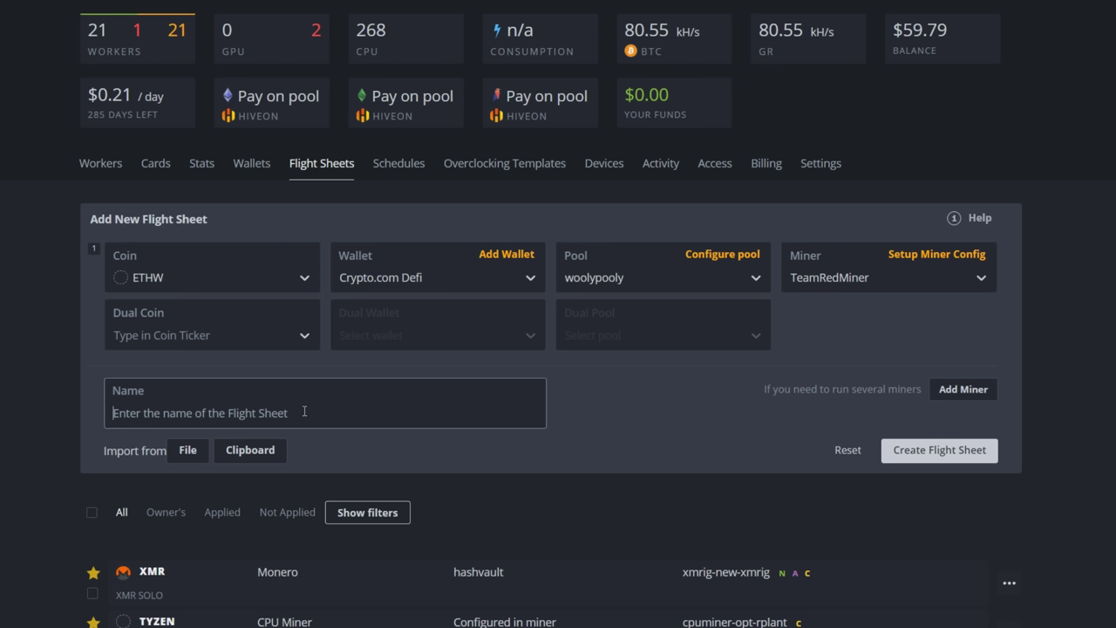
pyautogui.write('ETHW')
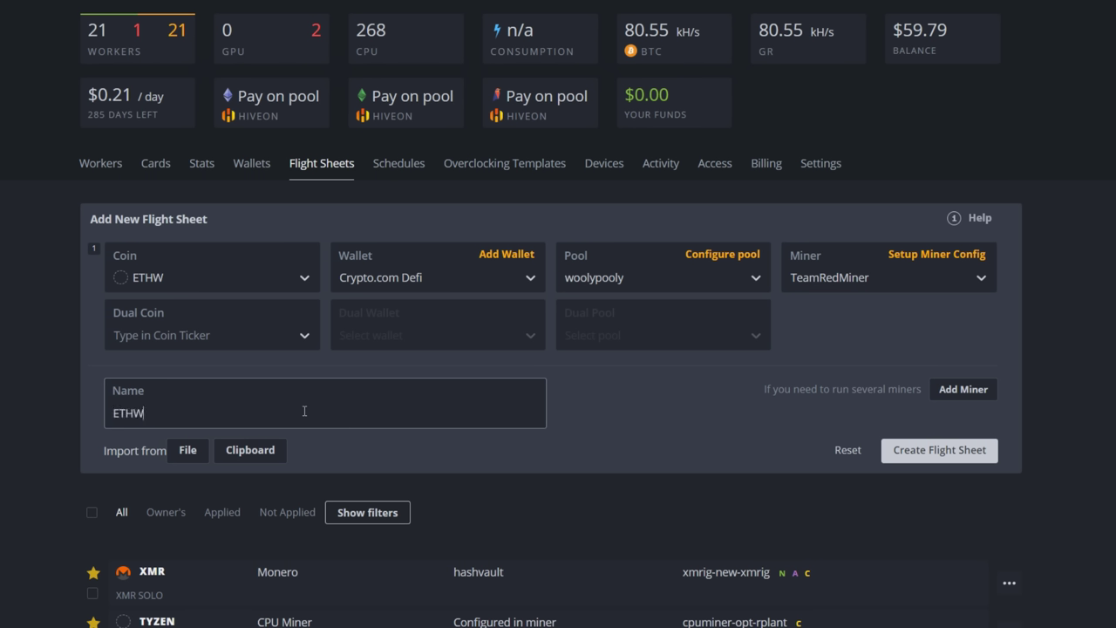
pyautogui.write(' AMD Octobeast')
pyautogui.click(927, 458)
pyautogui.scroll(-15, 558, 448)
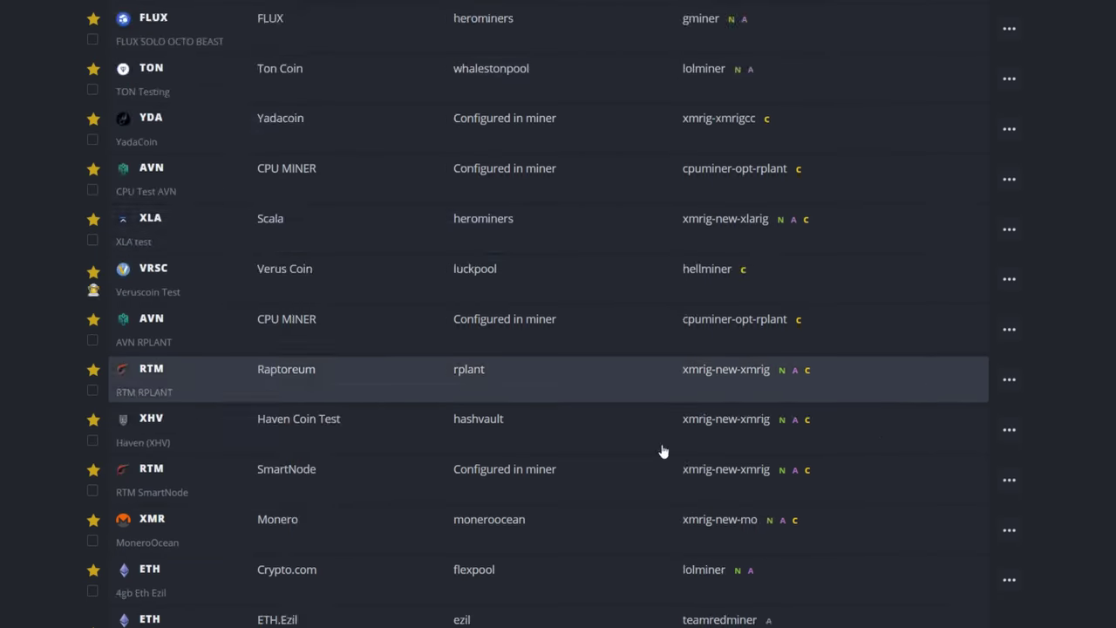
pyautogui.scroll(15, 439, 417)
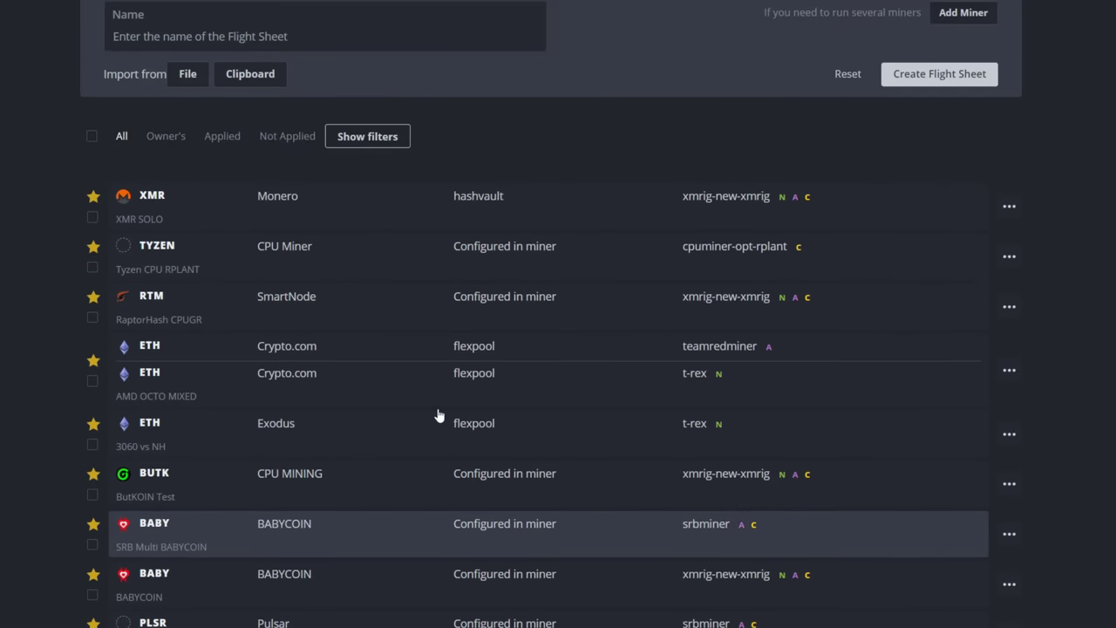
# Step: Open Octominer2, review its flight sheets and GPU overview, then return to the Flight Sheet tab
pyautogui.click(106, 165)
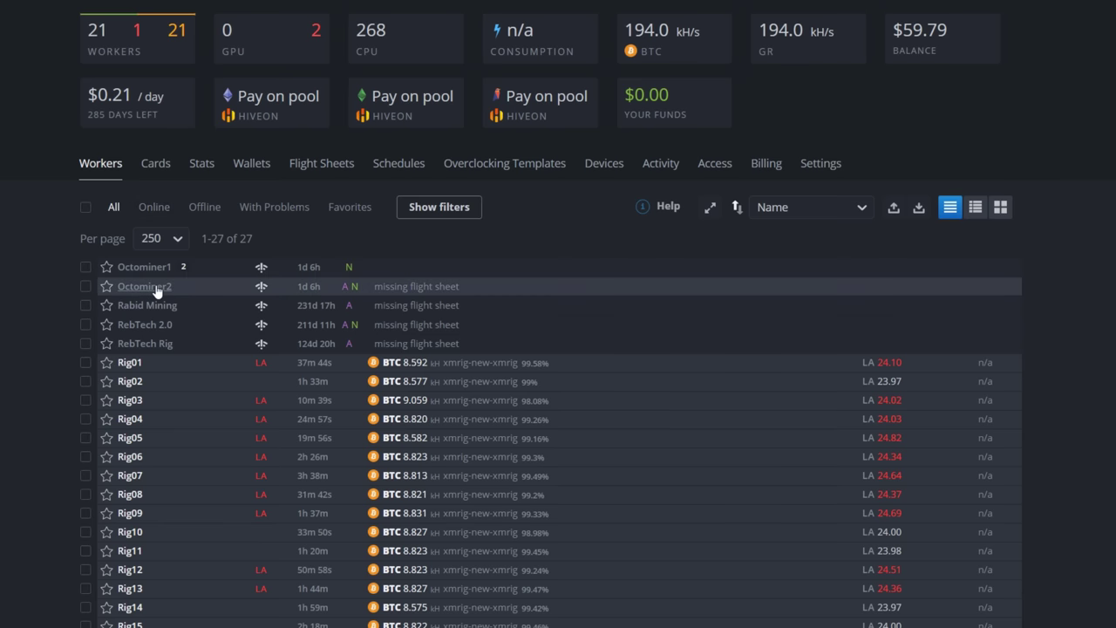
pyautogui.click(150, 291)
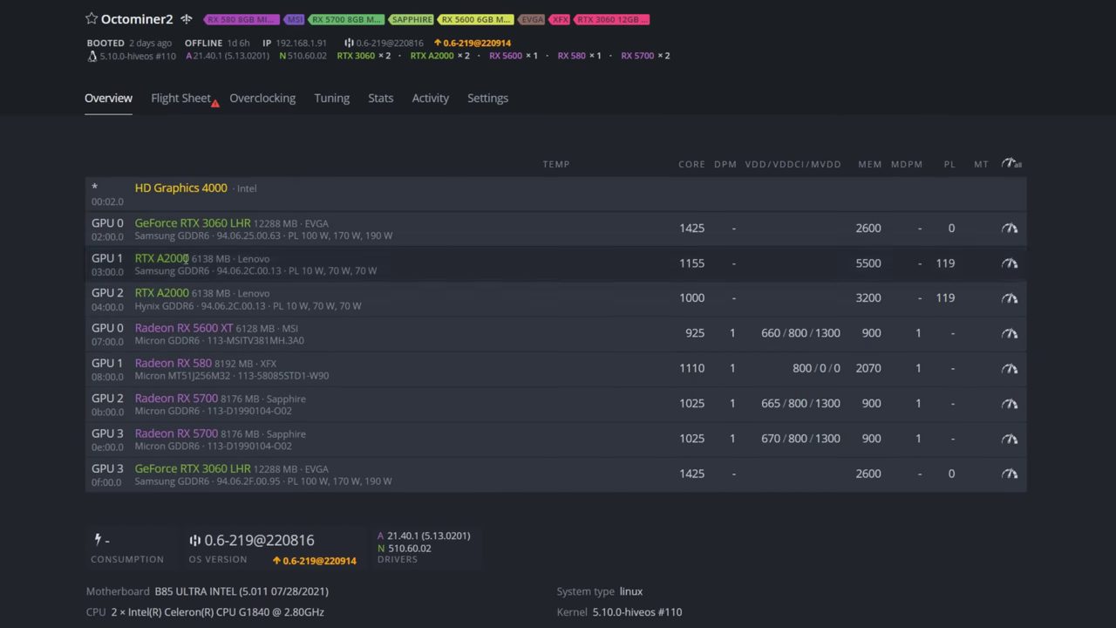
pyautogui.click(179, 100)
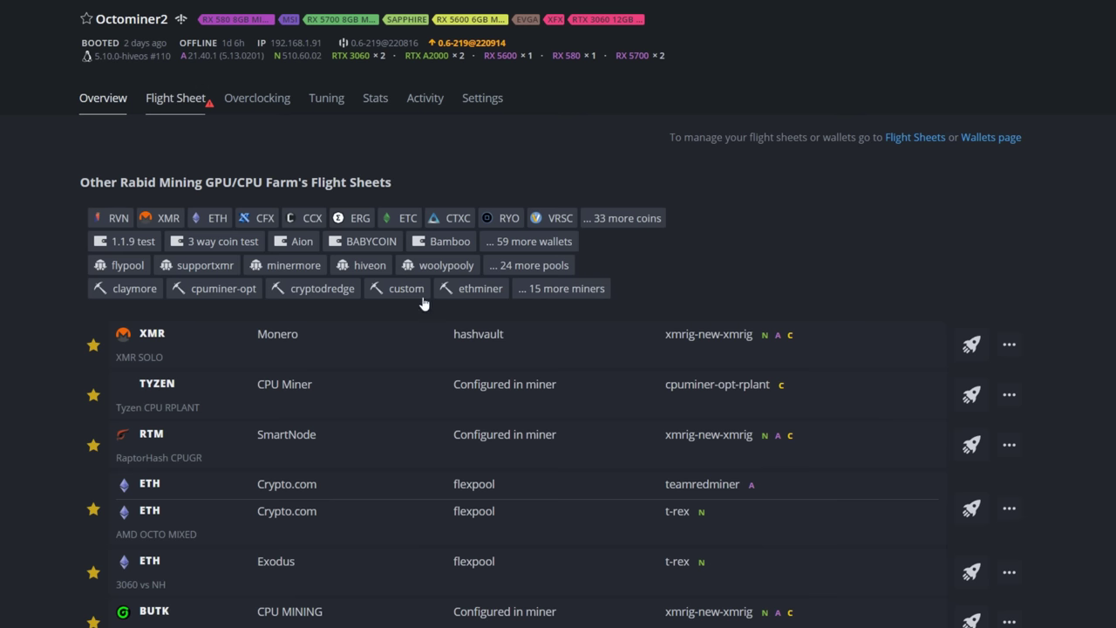
pyautogui.scroll(-10, 527, 376)
pyautogui.scroll(-10, 519, 373)
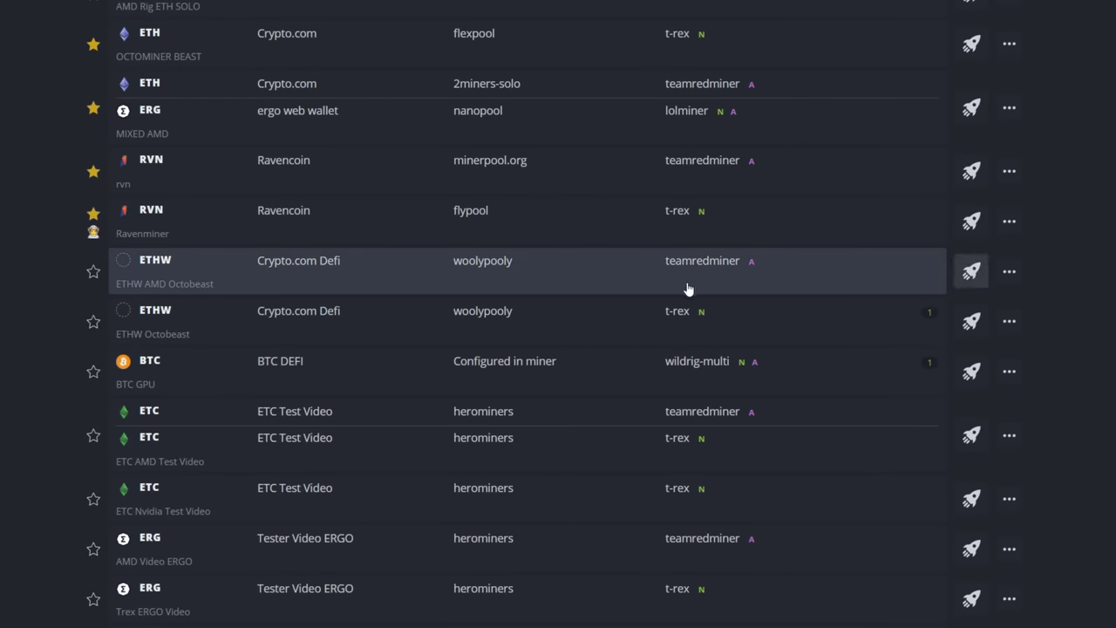
pyautogui.scroll(5, 515, 369)
pyautogui.scroll(15, 477, 367)
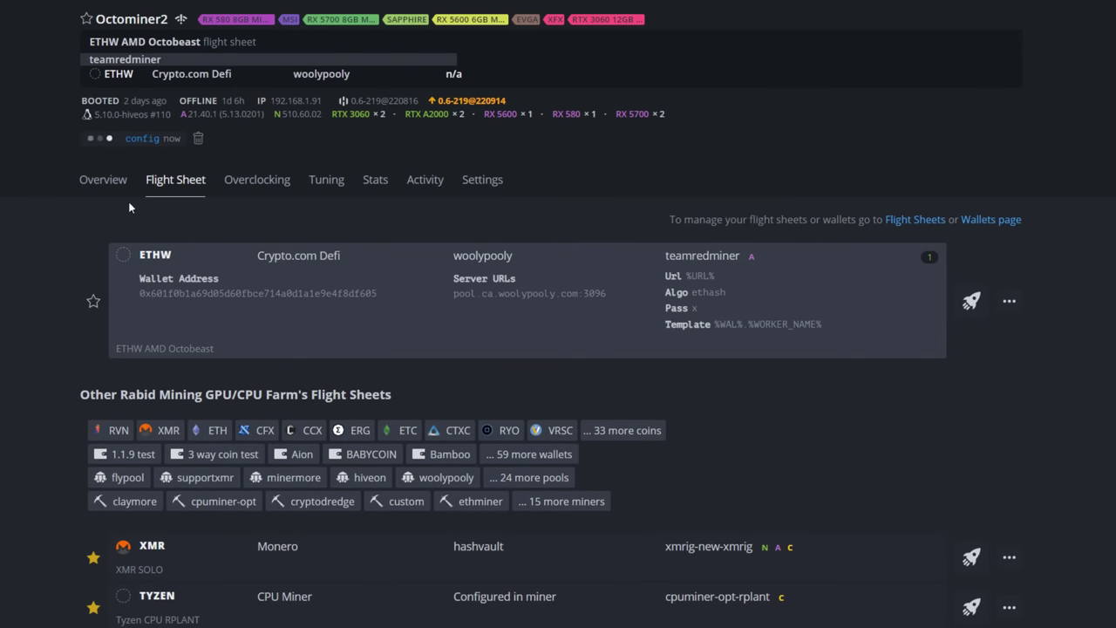
pyautogui.click(114, 188)
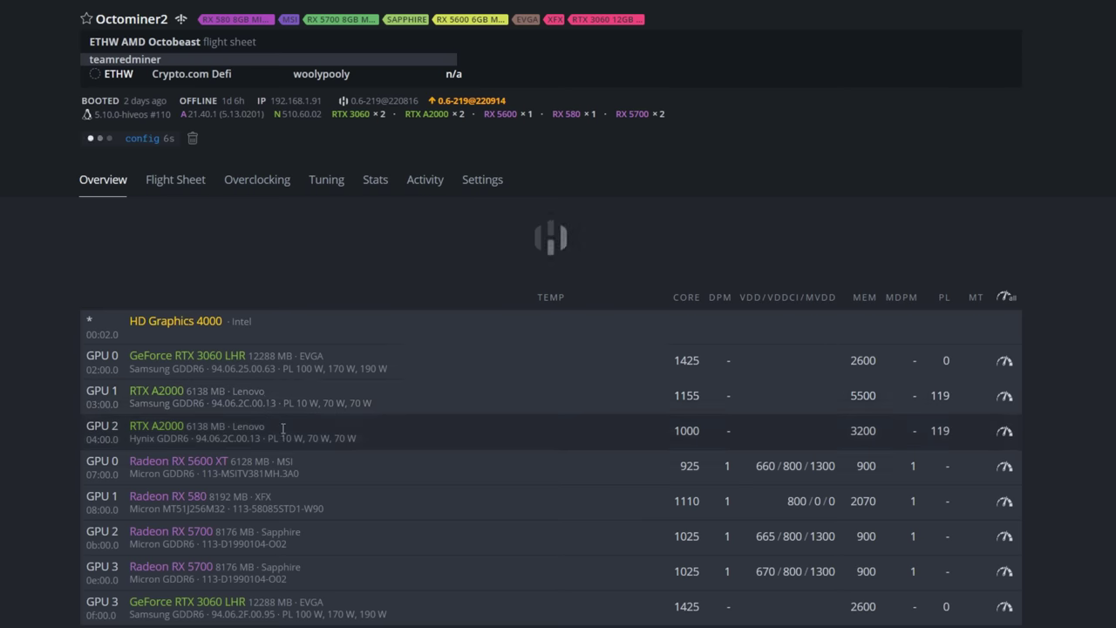
pyautogui.click(172, 184)
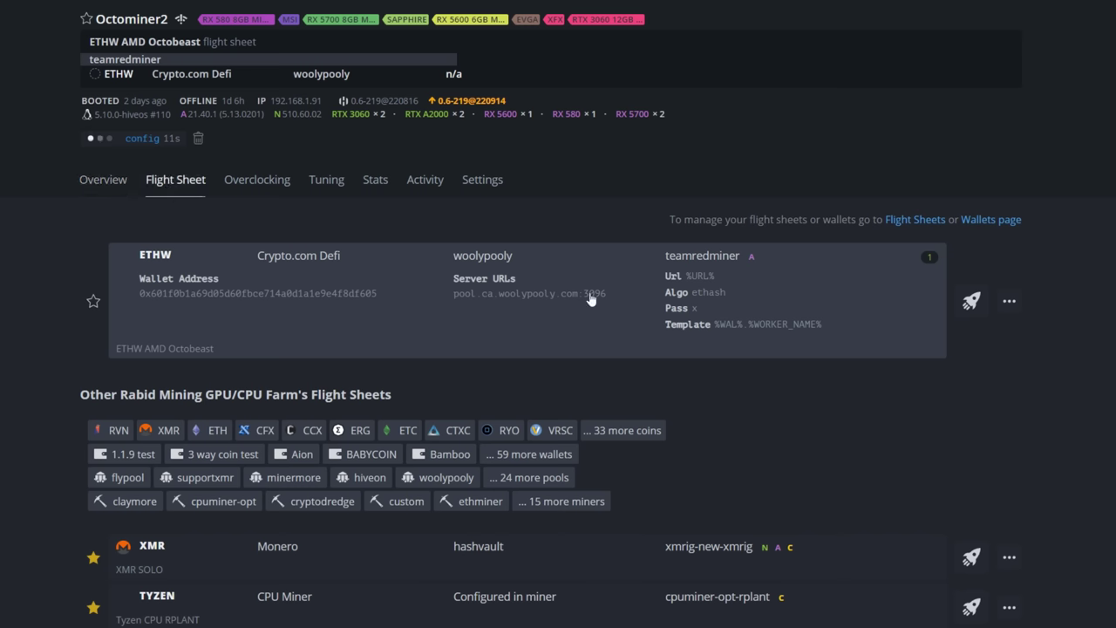
# Step: Add a second ETHW line with the Crypto.com Defi wallet on woolypooly Canada PPLNS
pyautogui.click(1011, 303)
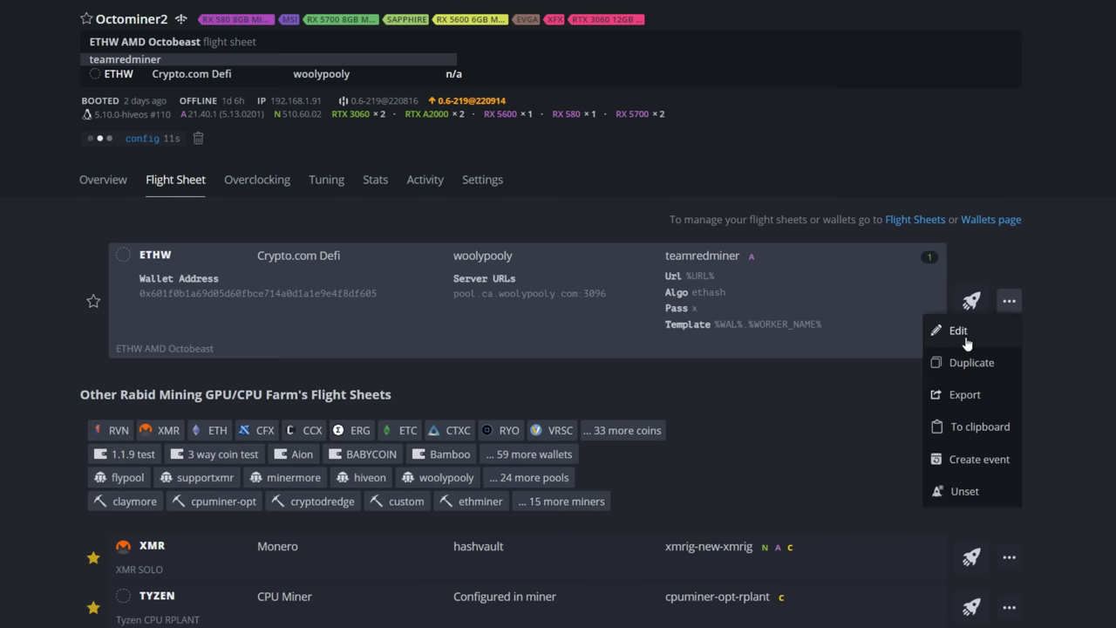
pyautogui.click(964, 337)
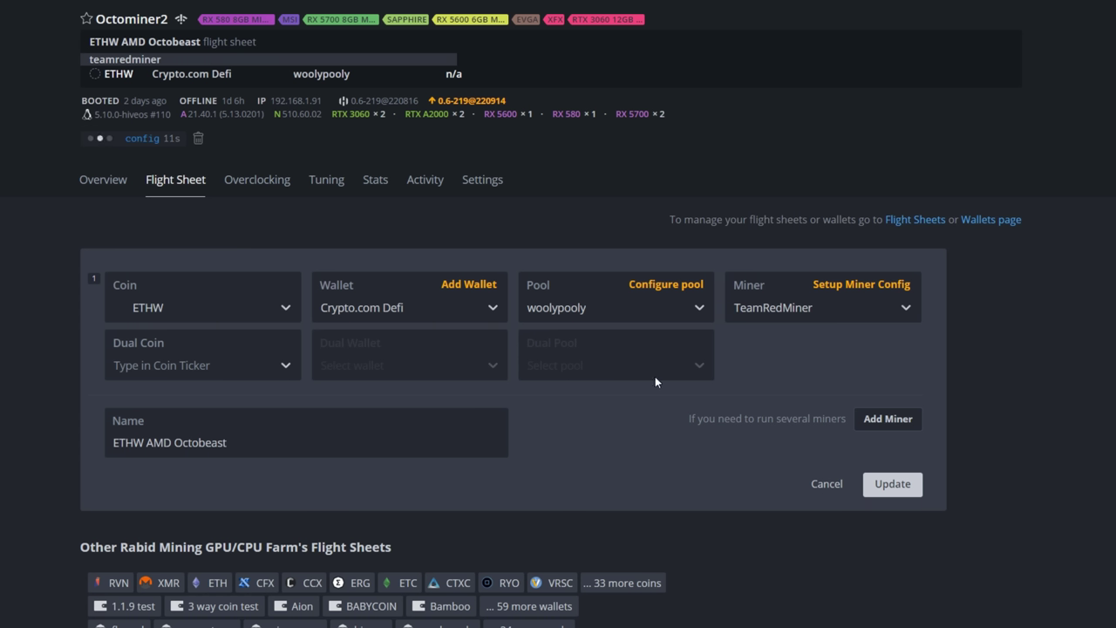
pyautogui.click(888, 419)
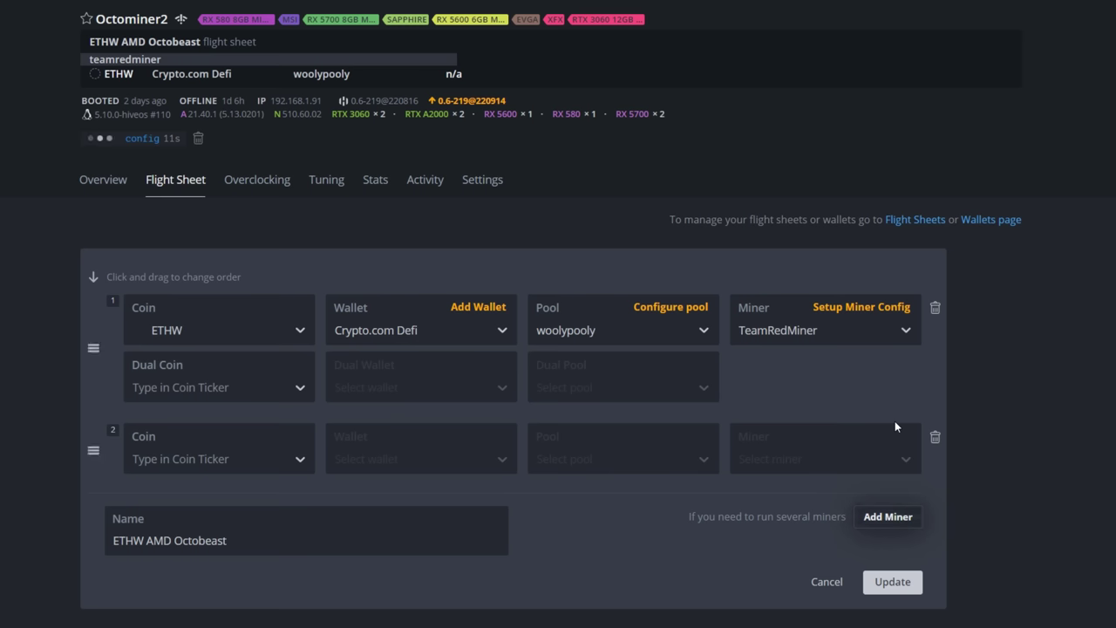
pyautogui.click(216, 466)
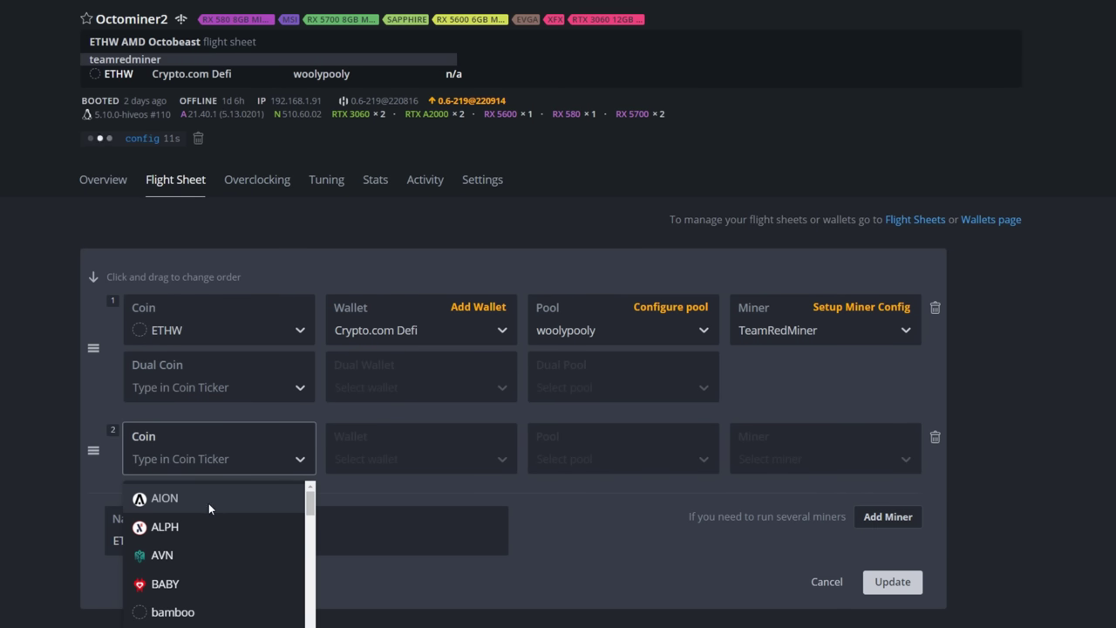
pyautogui.write('ethw')
pyautogui.click(191, 501)
pyautogui.click(355, 457)
pyautogui.click(376, 499)
pyautogui.click(603, 462)
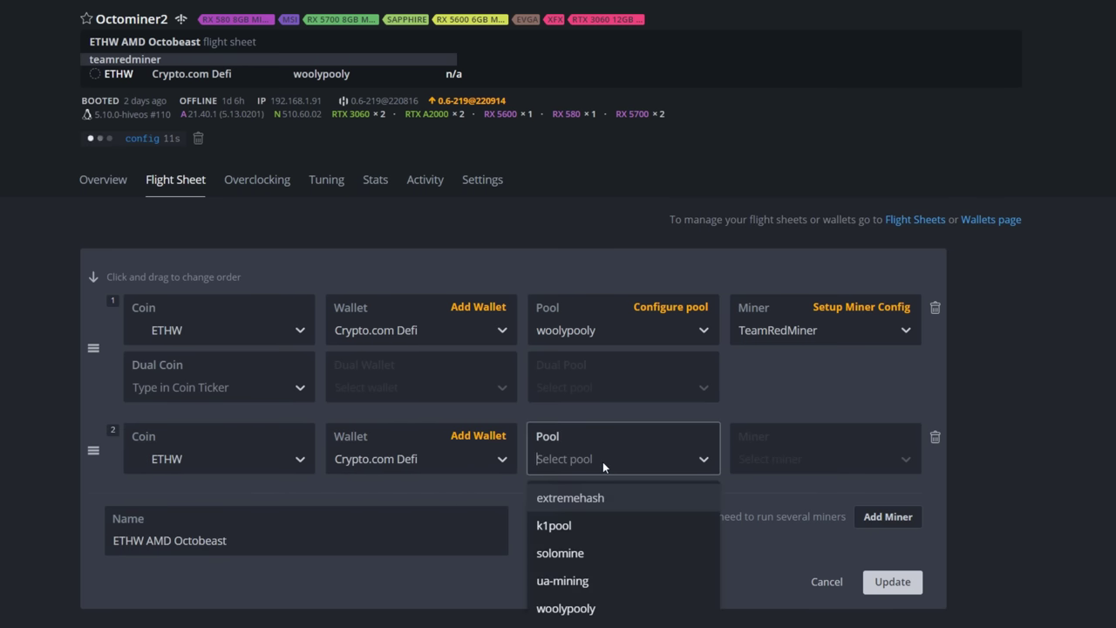
pyautogui.click(567, 608)
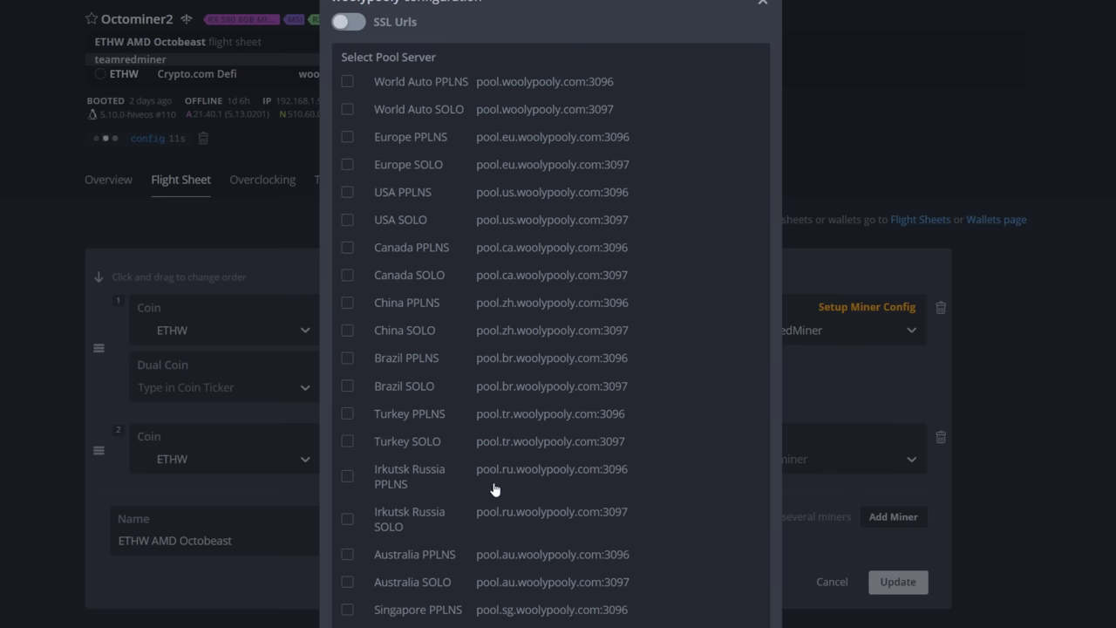
pyautogui.click(347, 248)
pyautogui.press('Escape')
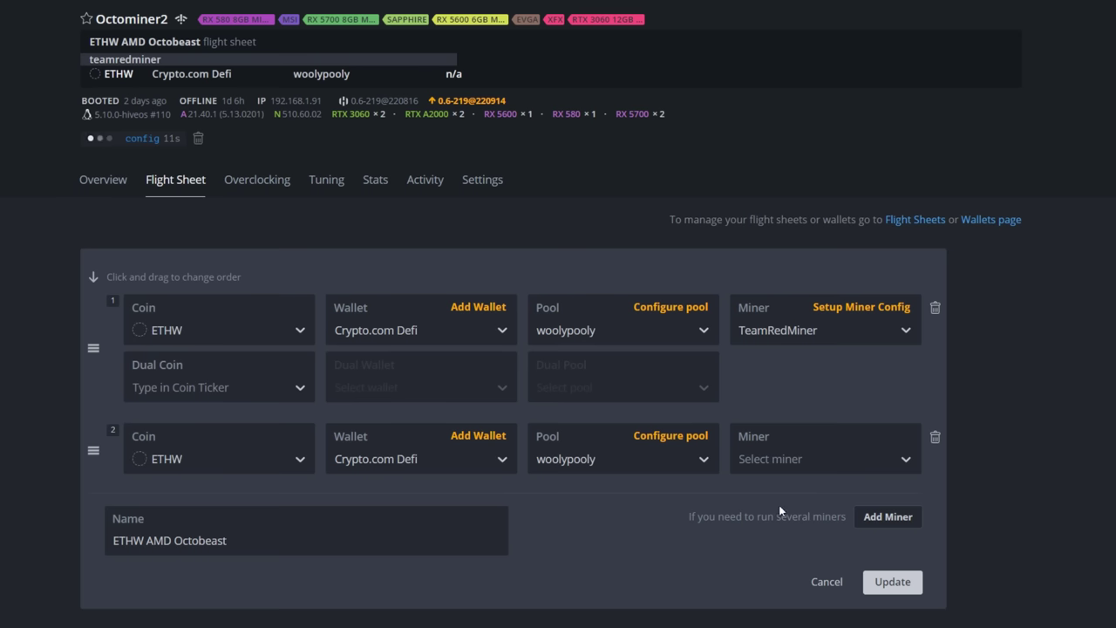
# Step: Set that line's miner to T-Rex, append MIX to the name, and save the sheet
pyautogui.click(782, 458)
pyautogui.write('t')
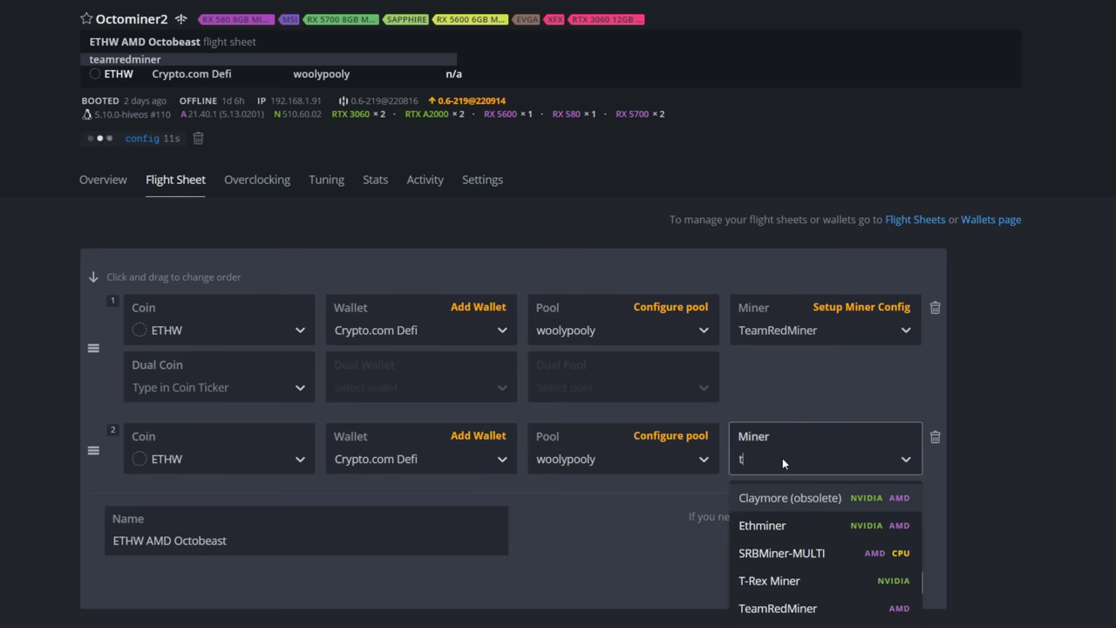
pyautogui.click(771, 581)
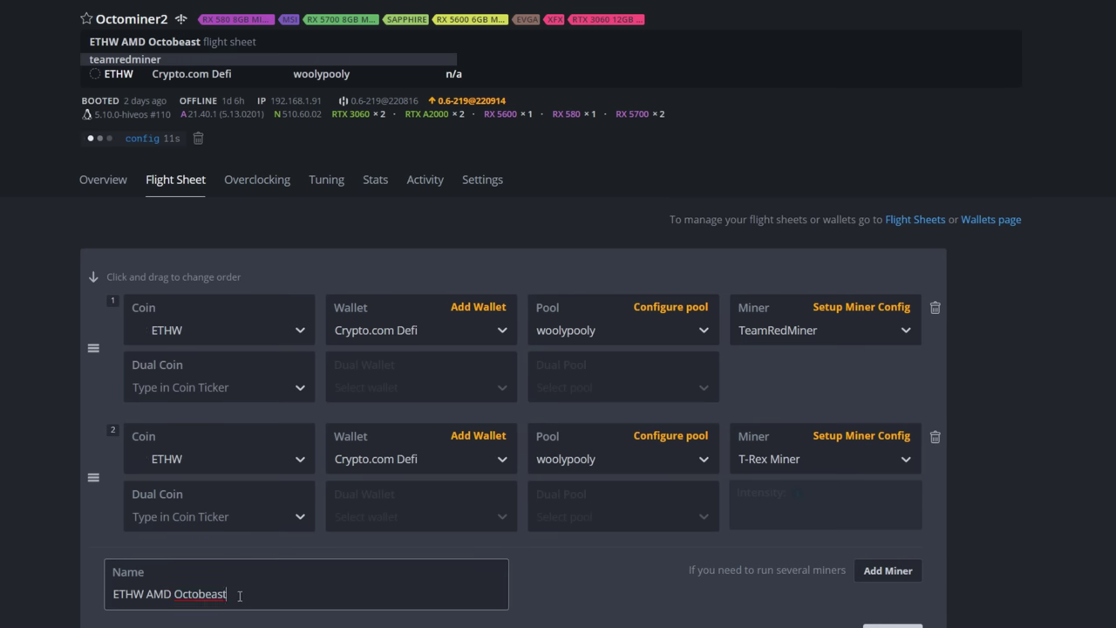
pyautogui.write('MIX')
pyautogui.click(892, 625)
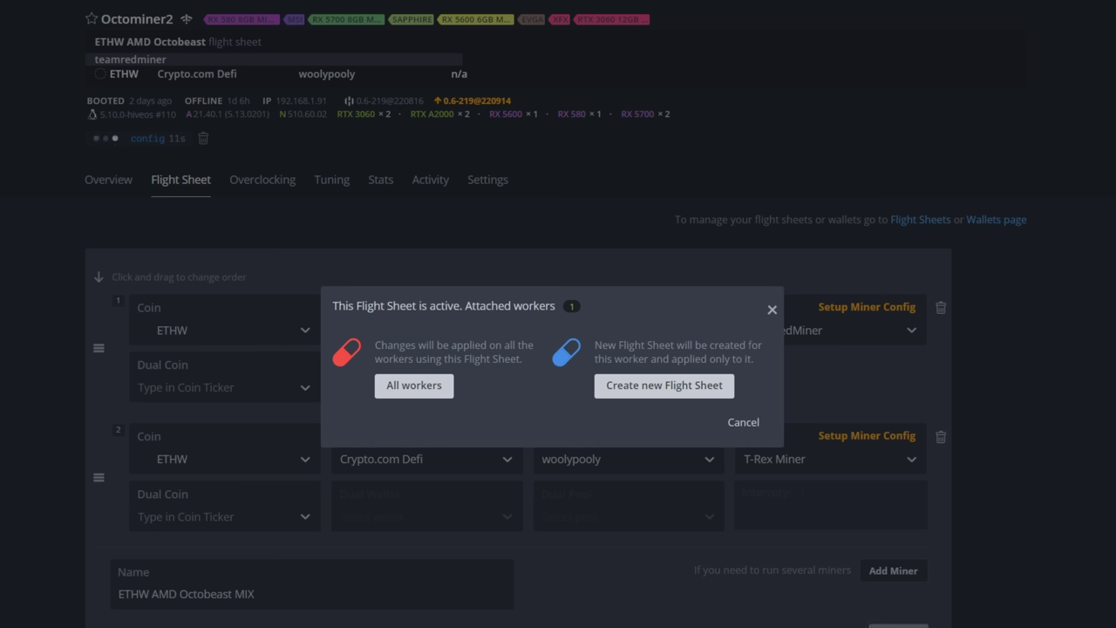
pyautogui.click(410, 386)
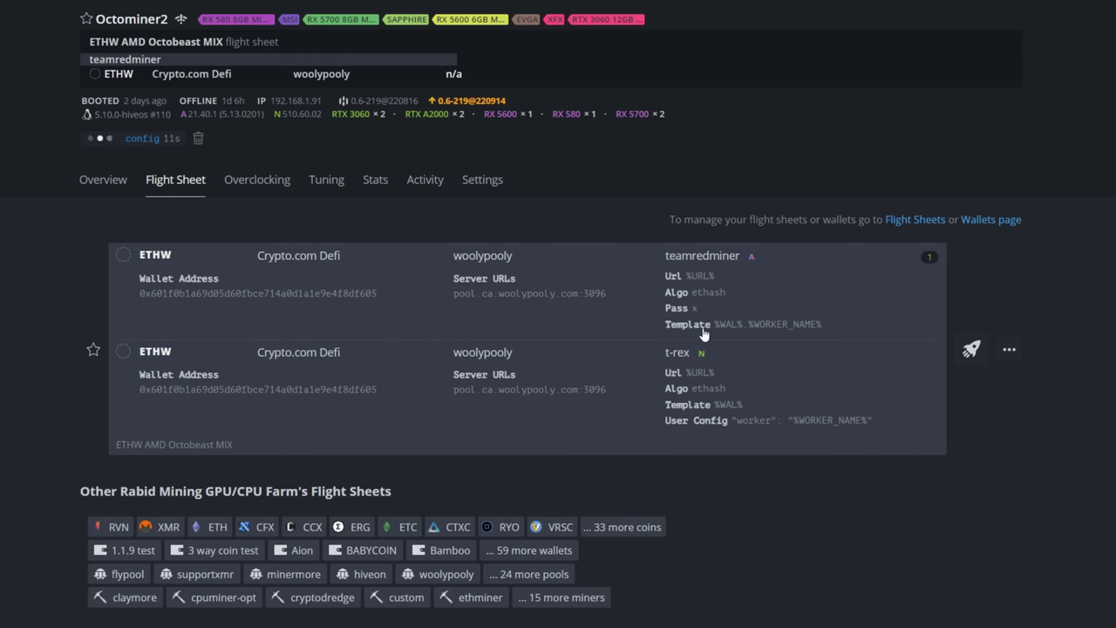
# Step: Switch to Octominer2's Overview page
pyautogui.click(93, 180)
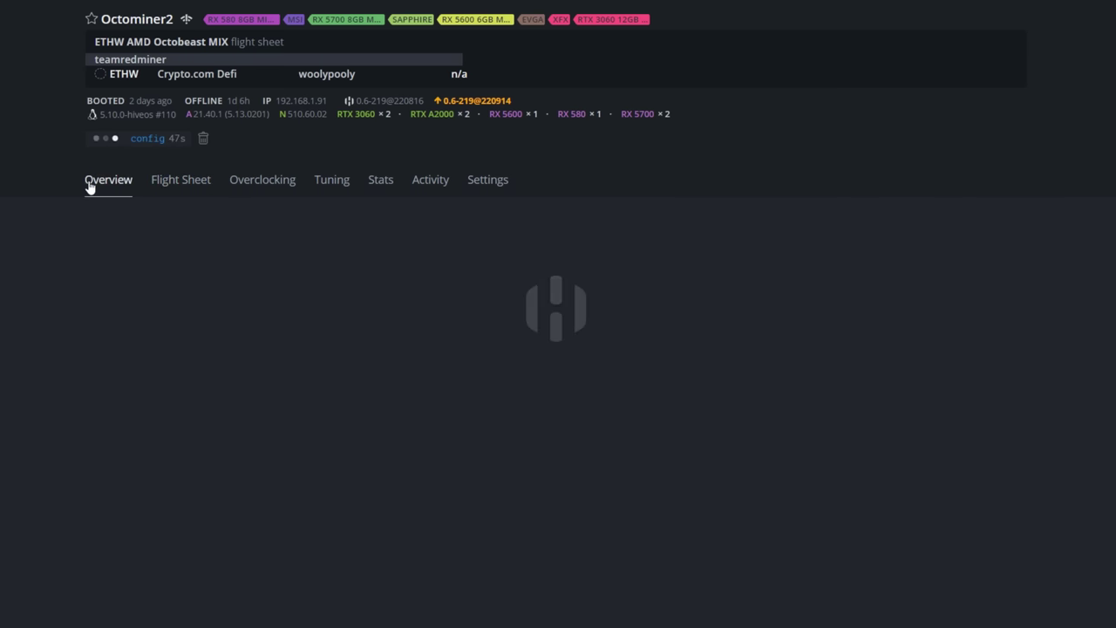